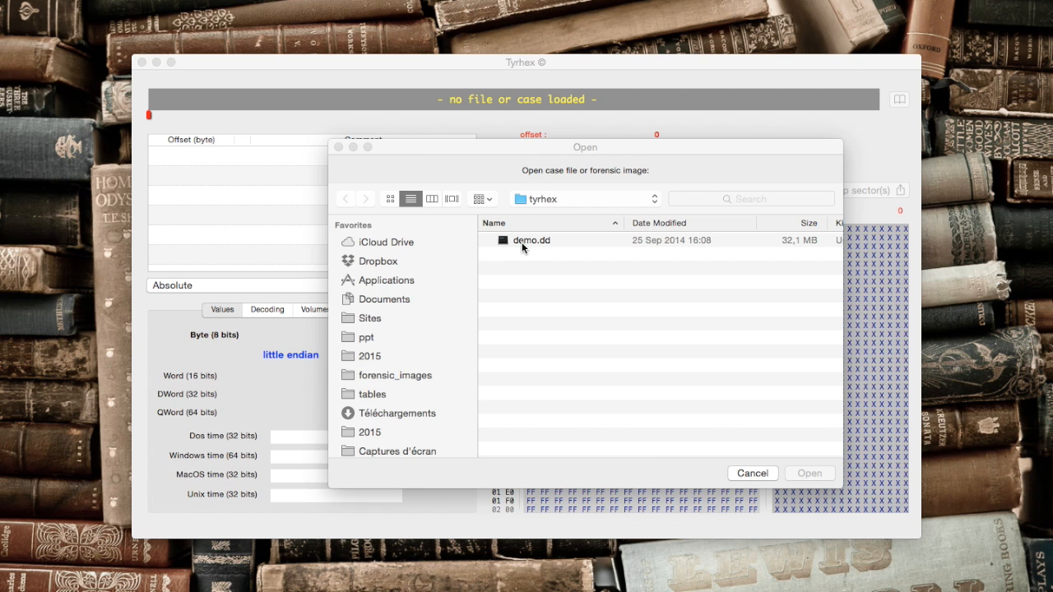
- Load the forensic image demo.dd as a case and show the case report
left_click(656, 239)
left_click(570, 241)
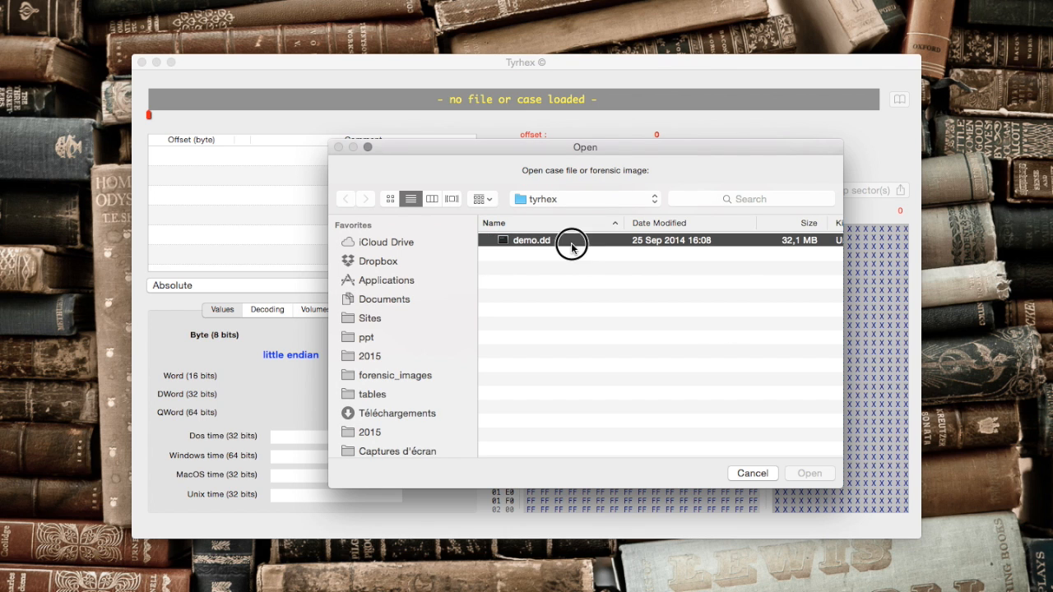
left_click(813, 473)
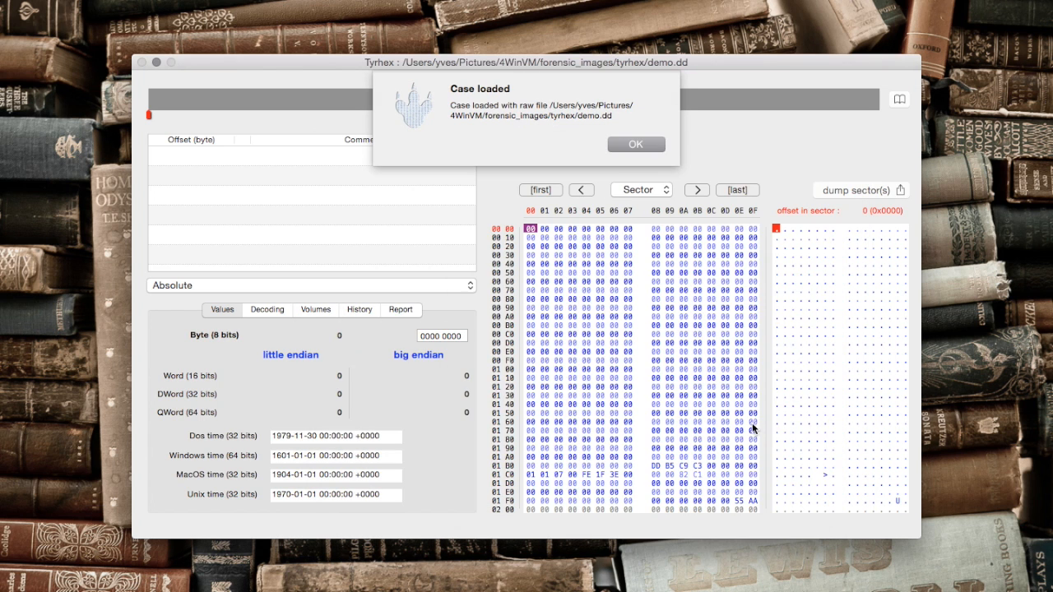
left_click(630, 146)
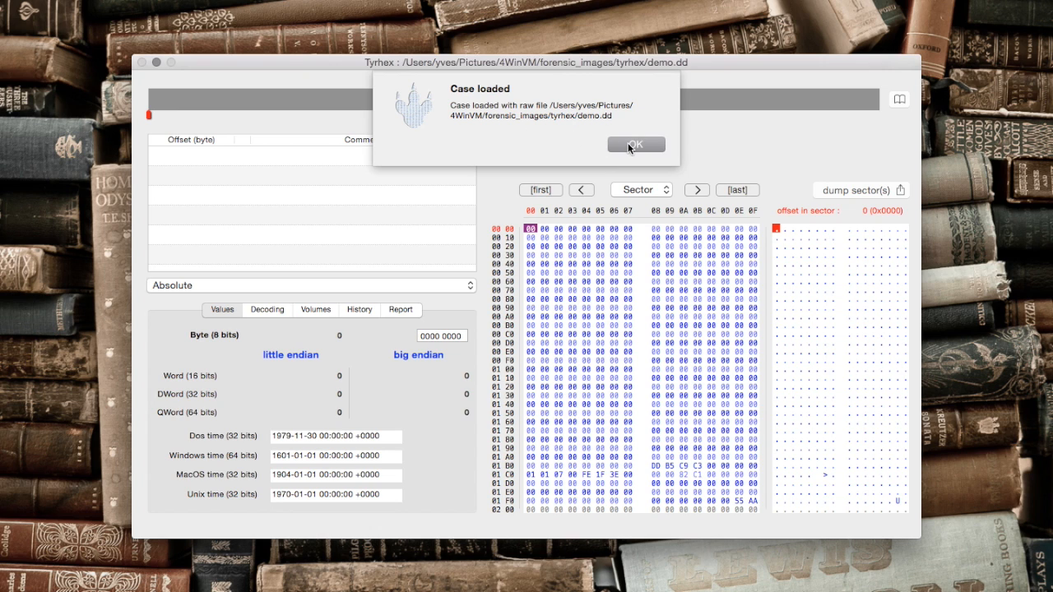
left_click(401, 311)
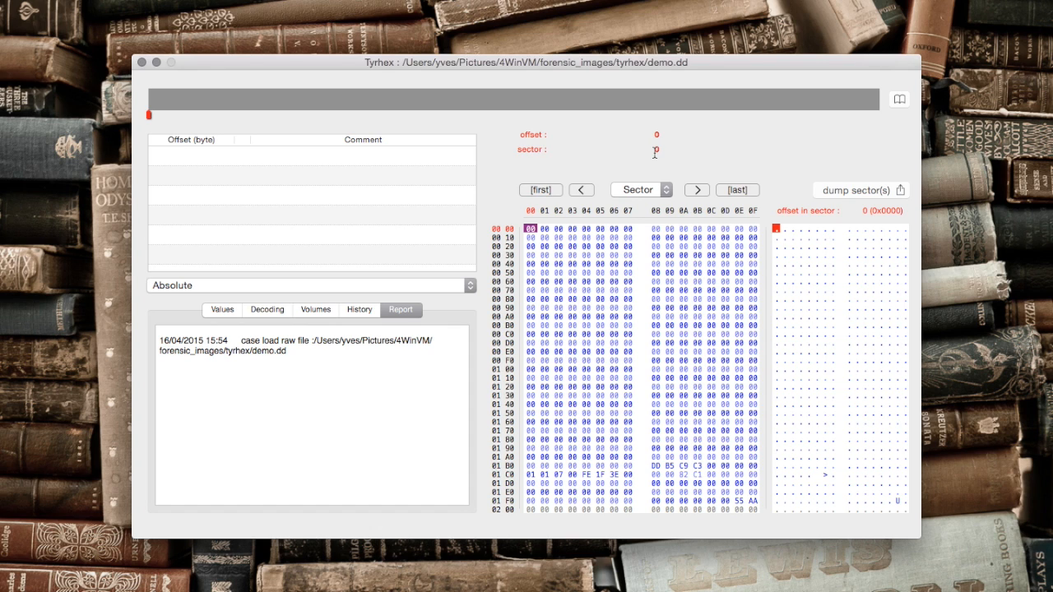
- Step forward through the image one sector at a time and return to the first sector
left_click(698, 191)
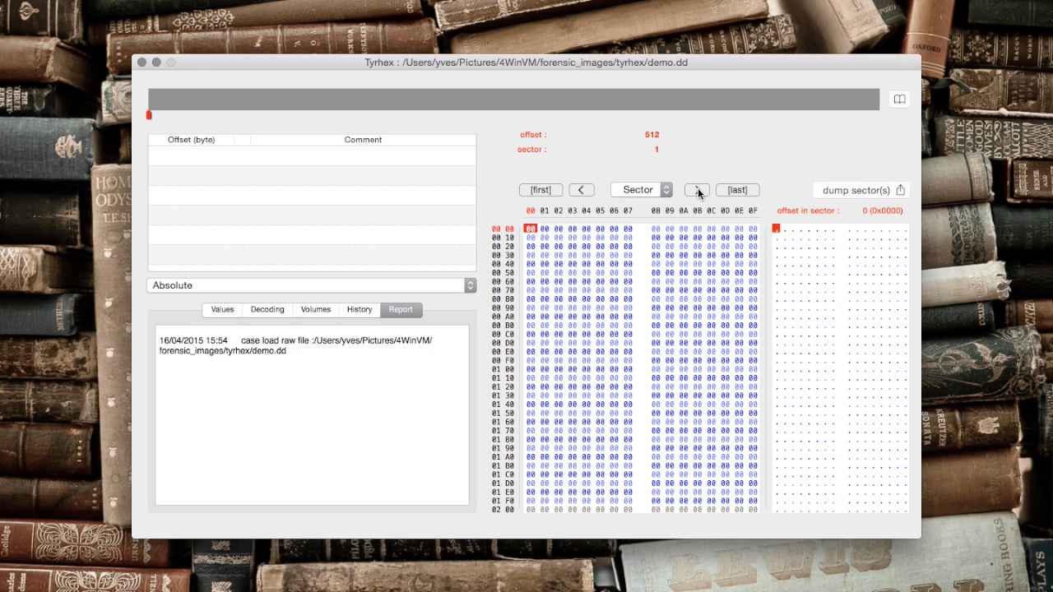
left_click(698, 191)
left_click(697, 191)
left_click(698, 191)
left_click(541, 190)
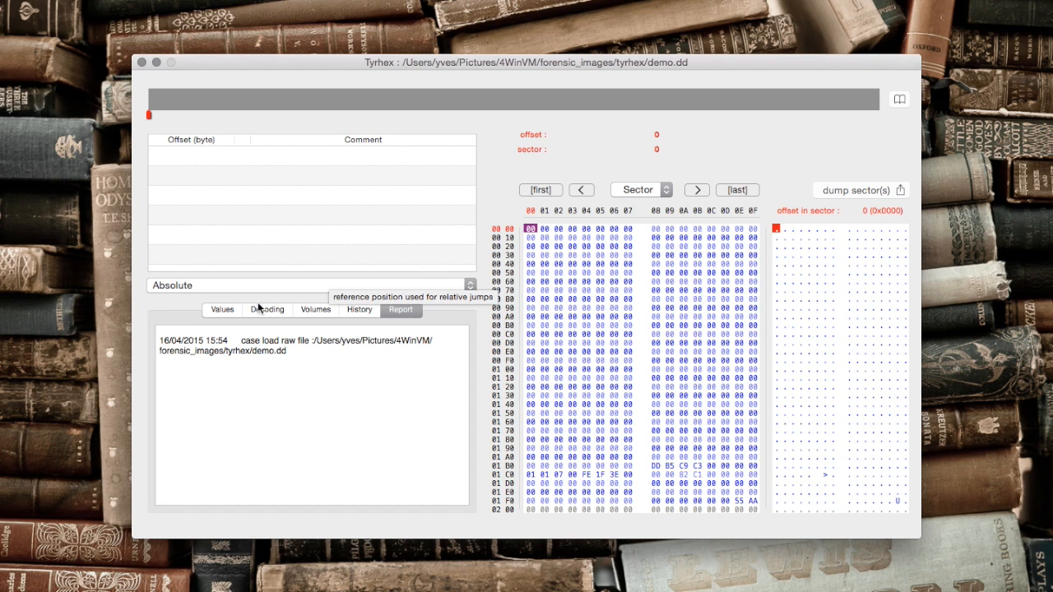
- Show the byte values and decode the boot record in the first sector to create segments from its partition info
left_click(222, 311)
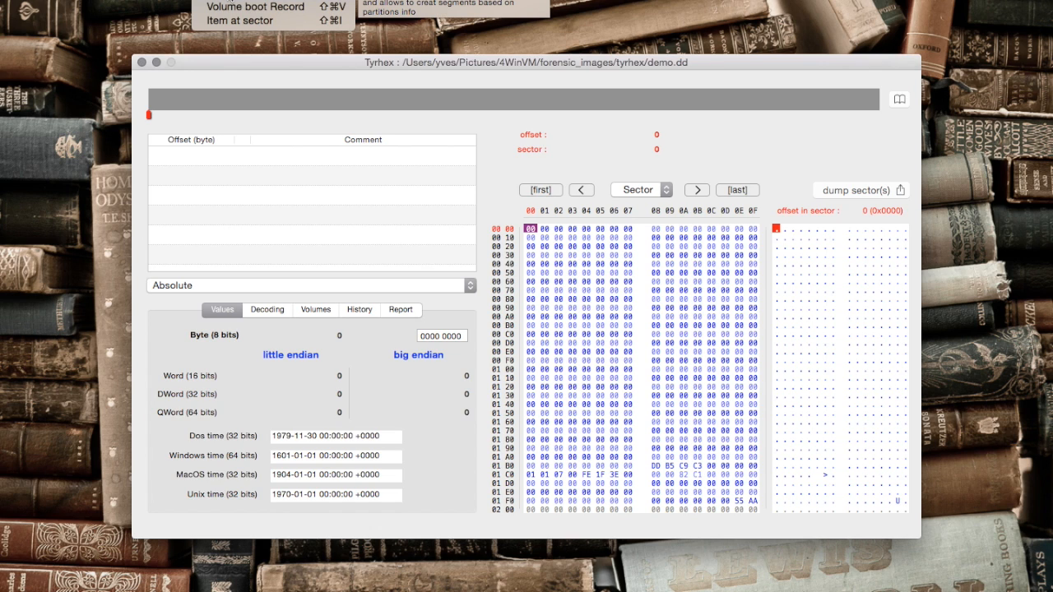
left_click(228, 5)
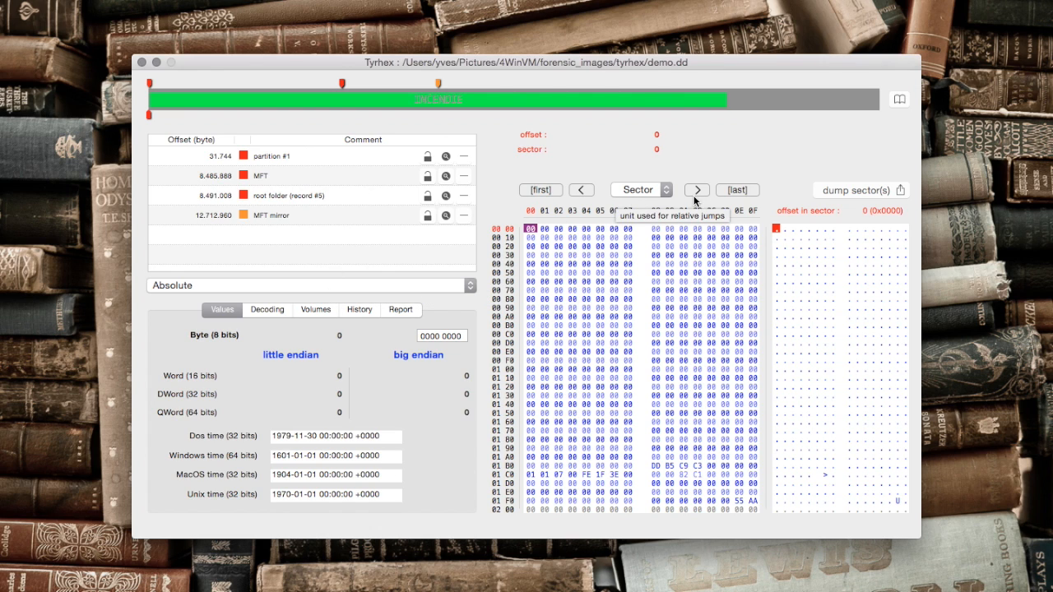
- Inspect sector data in the unallocated area after the INCENDIE volume, and return to the first sector
left_click(736, 191)
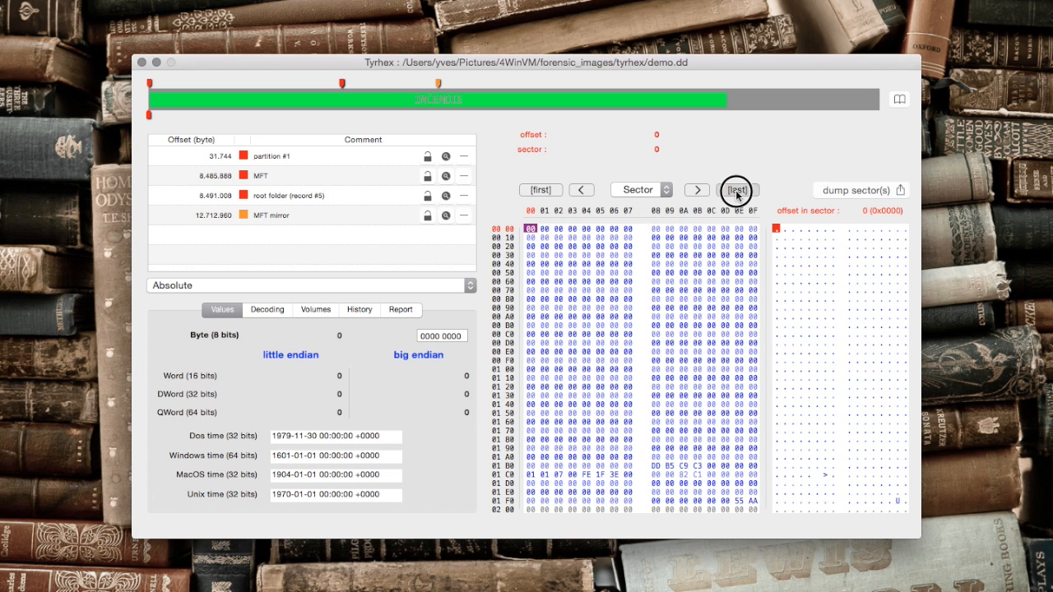
left_click(815, 92)
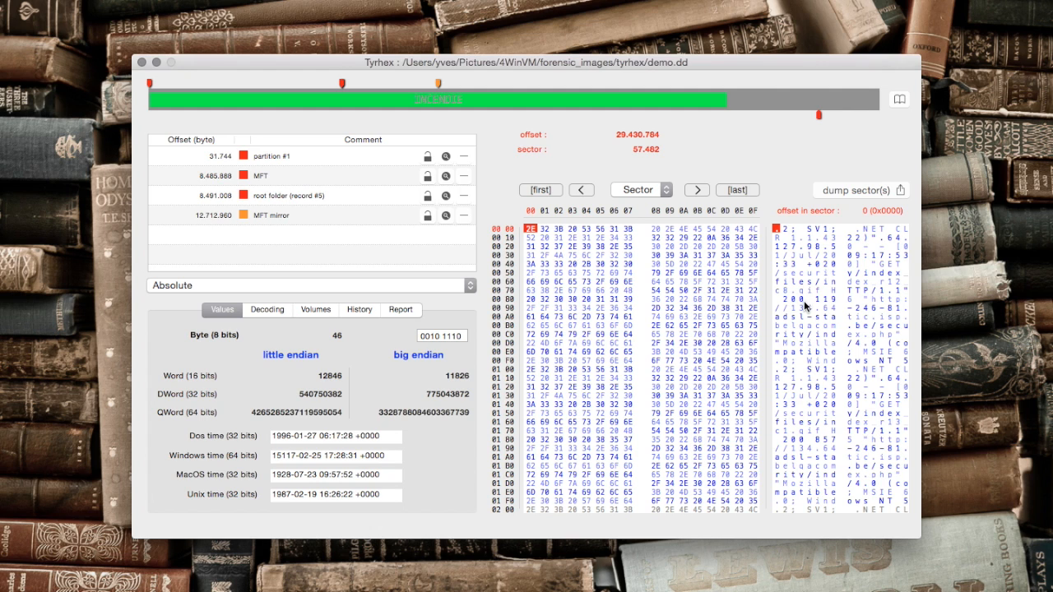
left_click(541, 190)
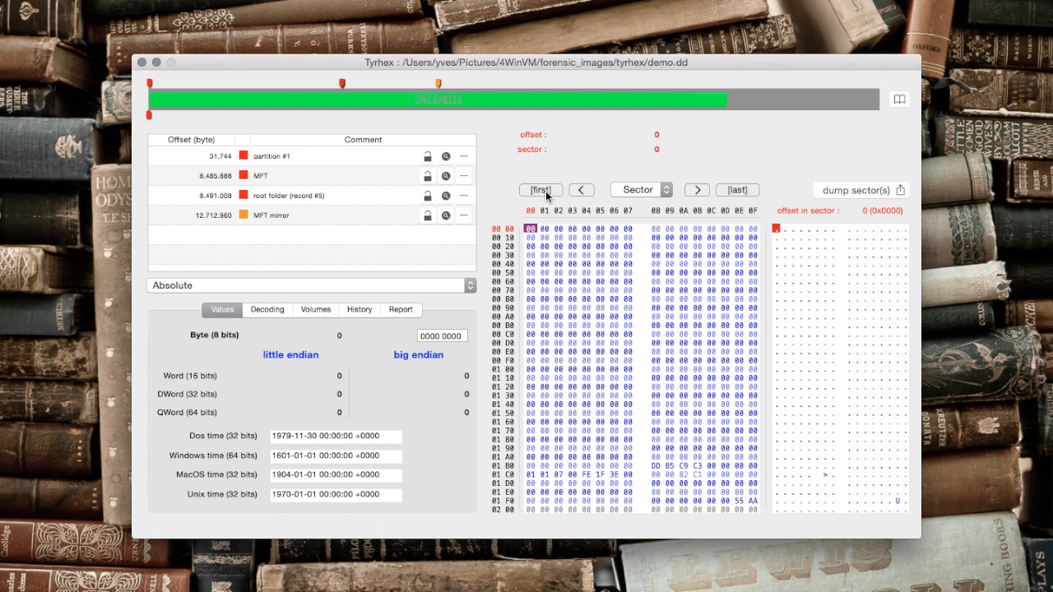
- Change the colour of the INCENDIE NTFS volume segment to Moss
left_click(325, 311)
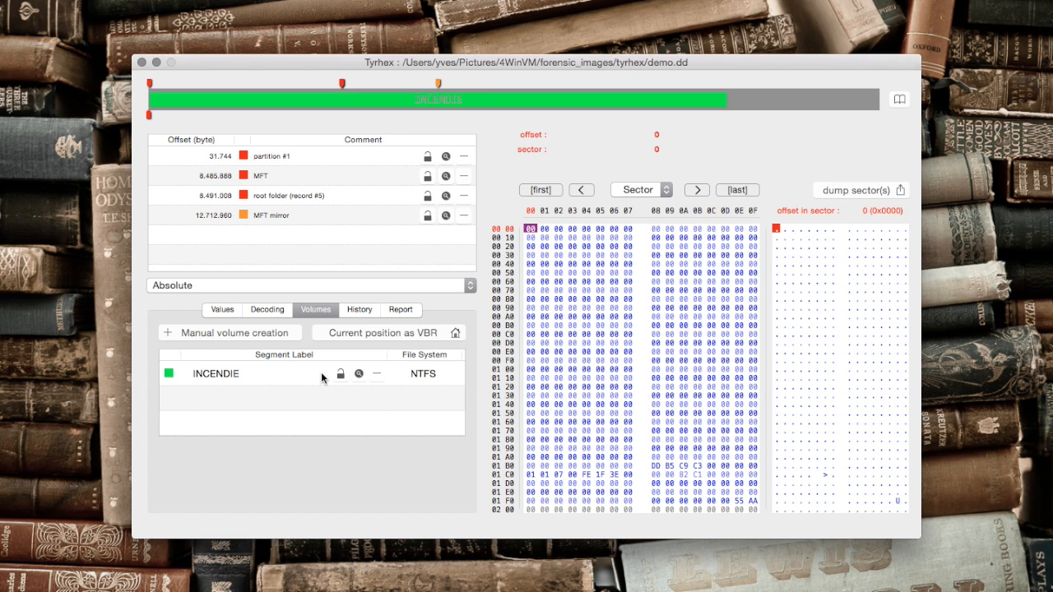
left_click(359, 375)
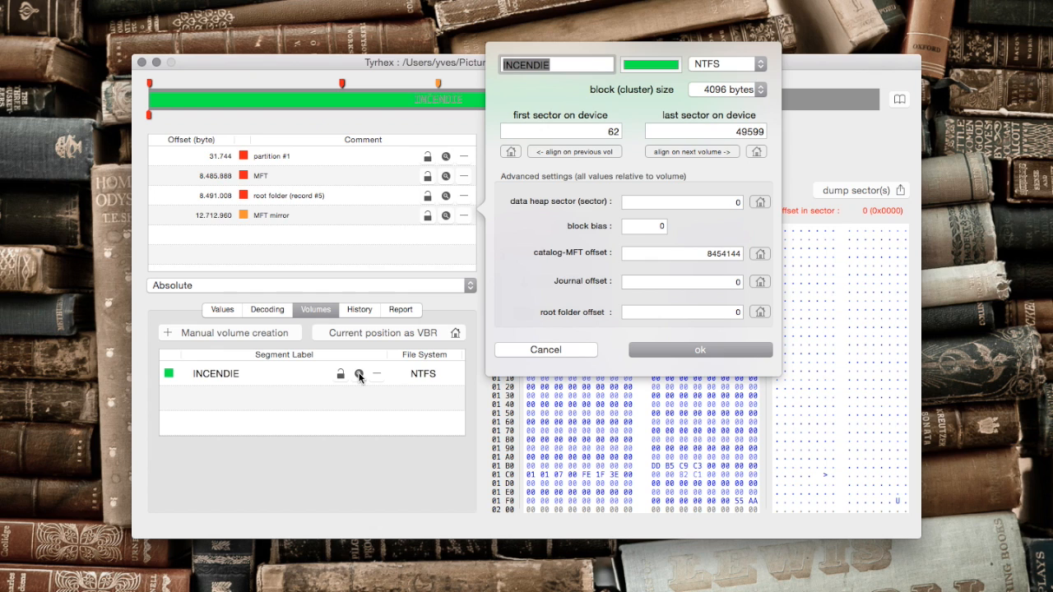
left_click(643, 66)
left_click(289, 278)
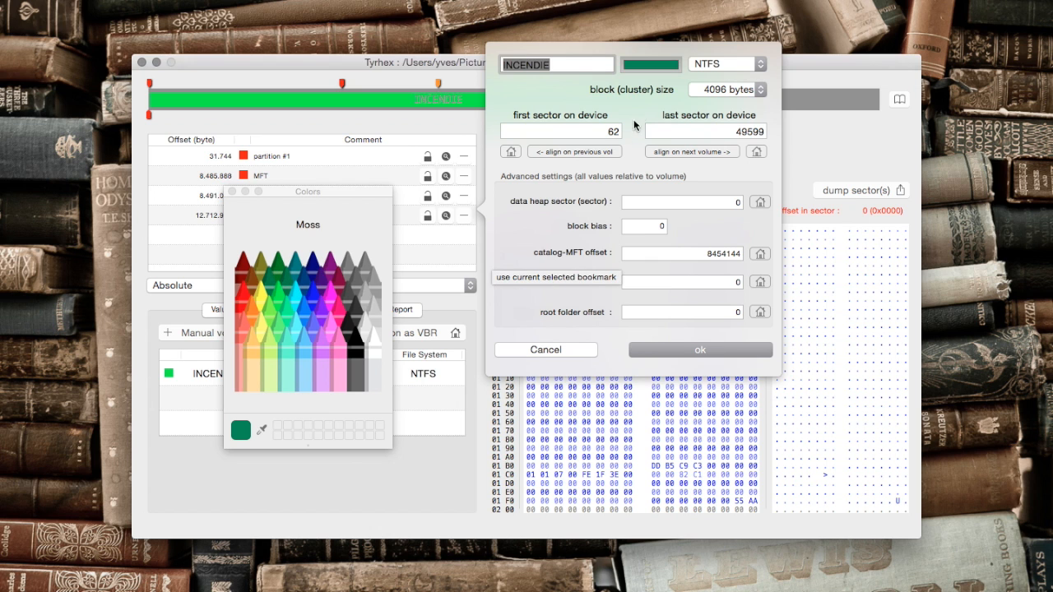
left_click(655, 351)
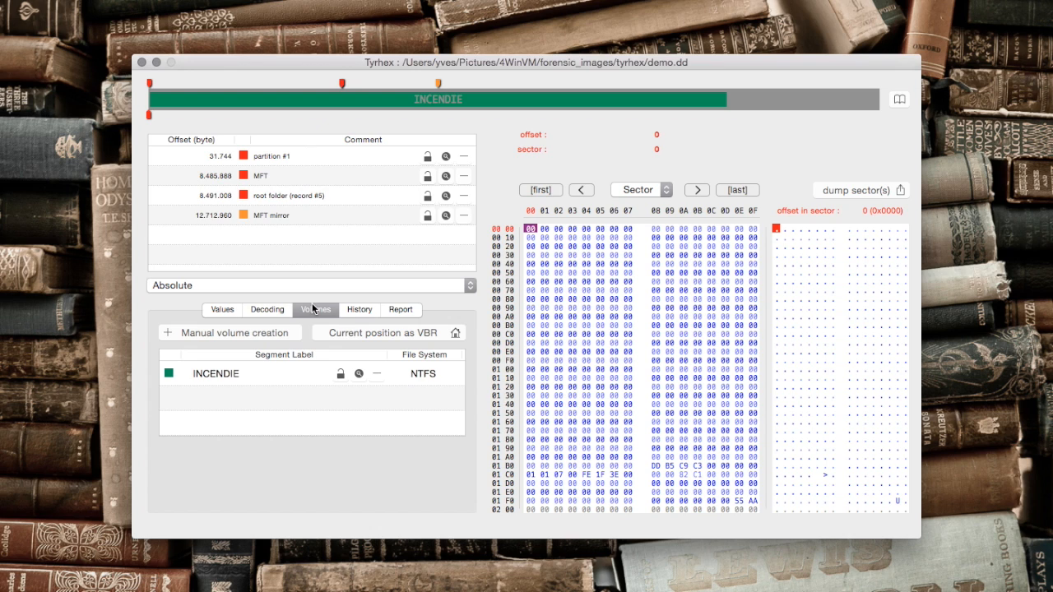
- Check the 64-bit Windows time stored at sector offset 0x00B8 of the INCENDIE volume's MFT
left_click(341, 373)
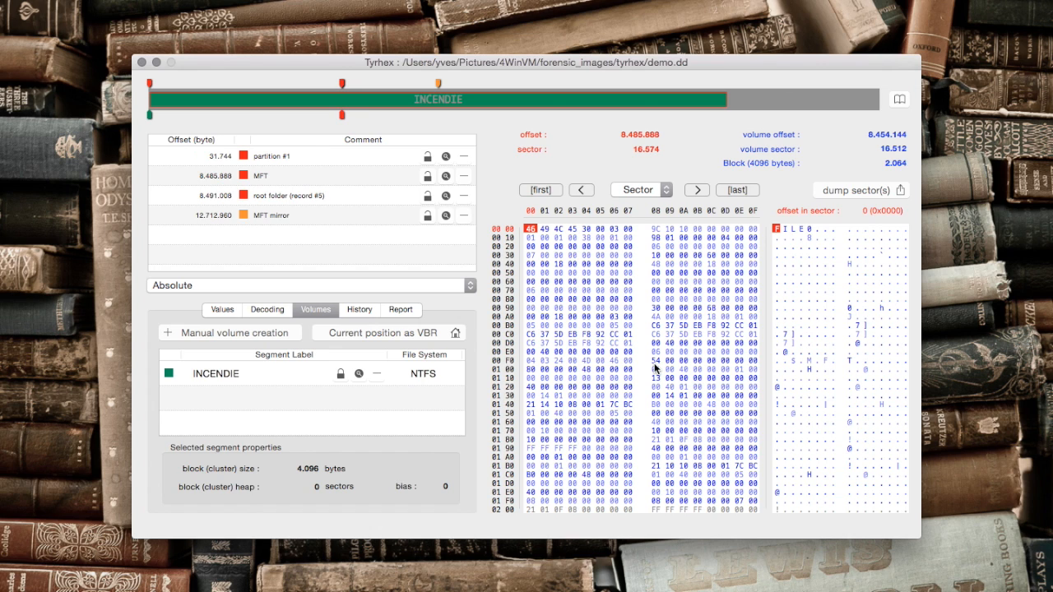
left_click(655, 327)
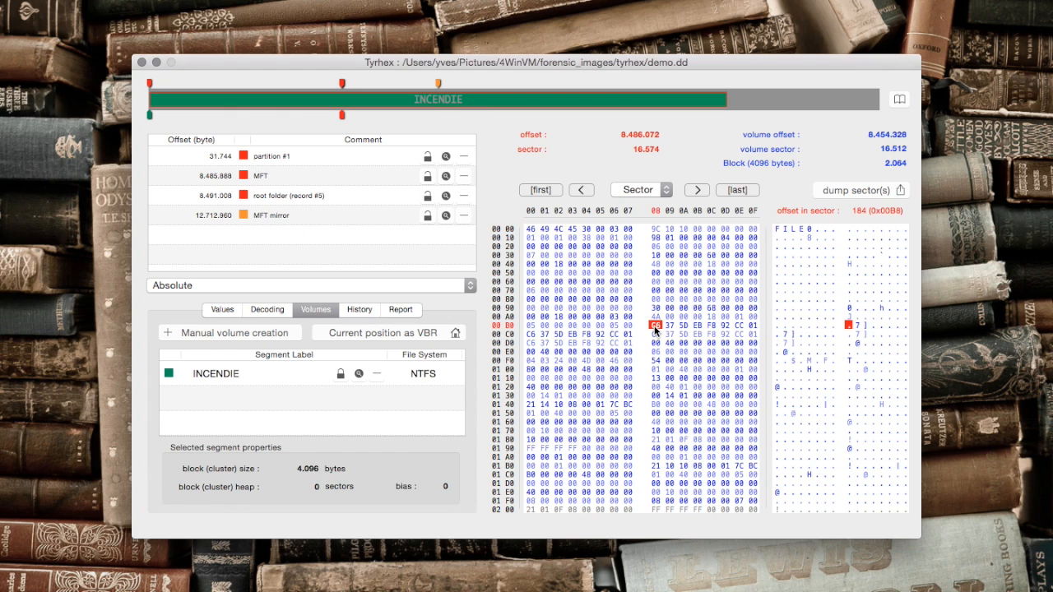
left_click(222, 309)
left_click(341, 459)
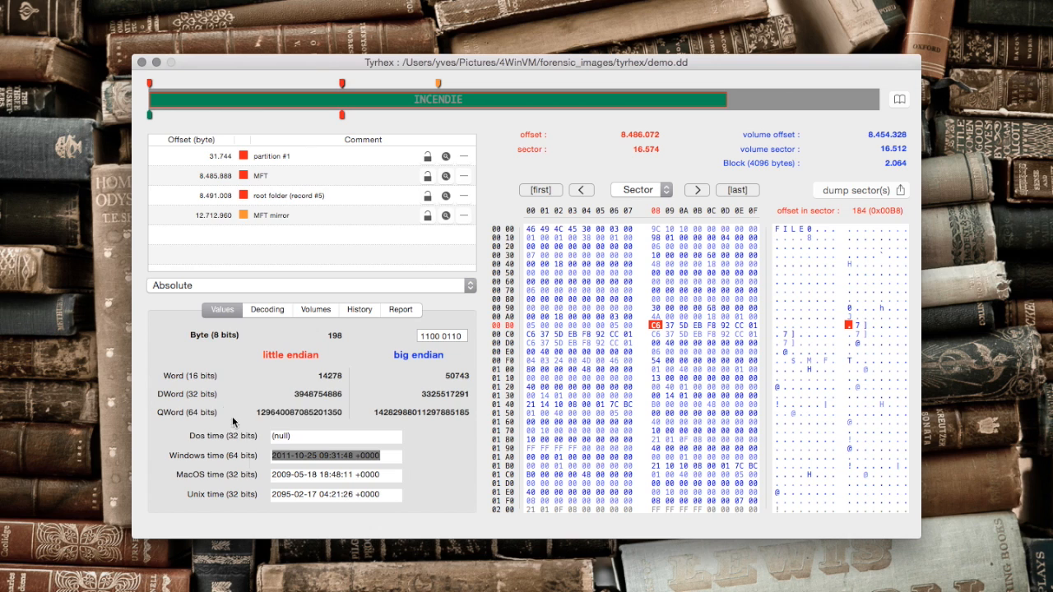
- Examine the Little Endian decoding of the bytes at offset 0x00B8 for lengths of 5, 7, 4 and 2 bytes
left_click(264, 311)
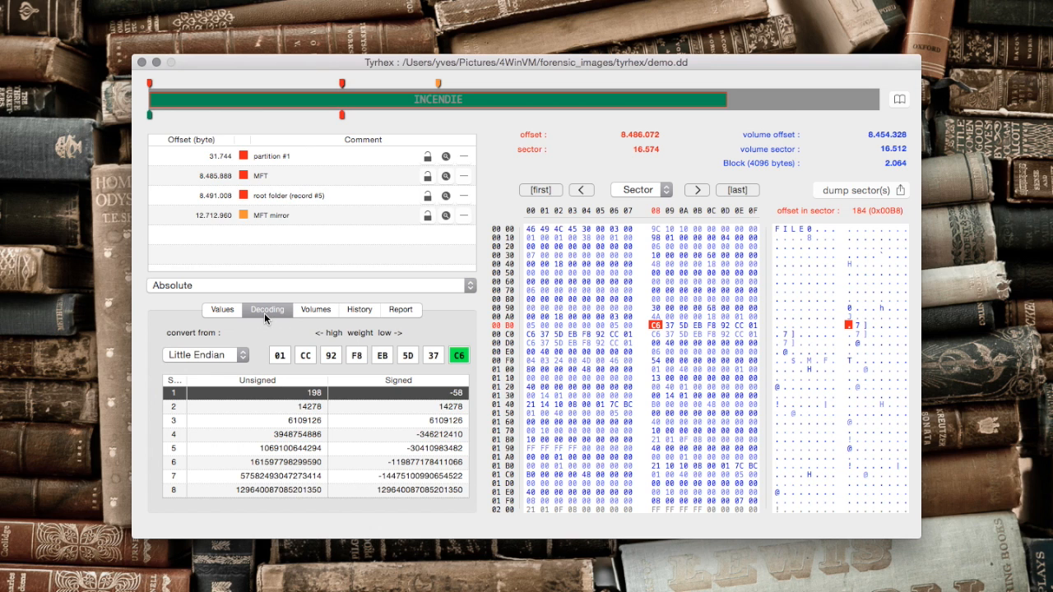
left_click(303, 449)
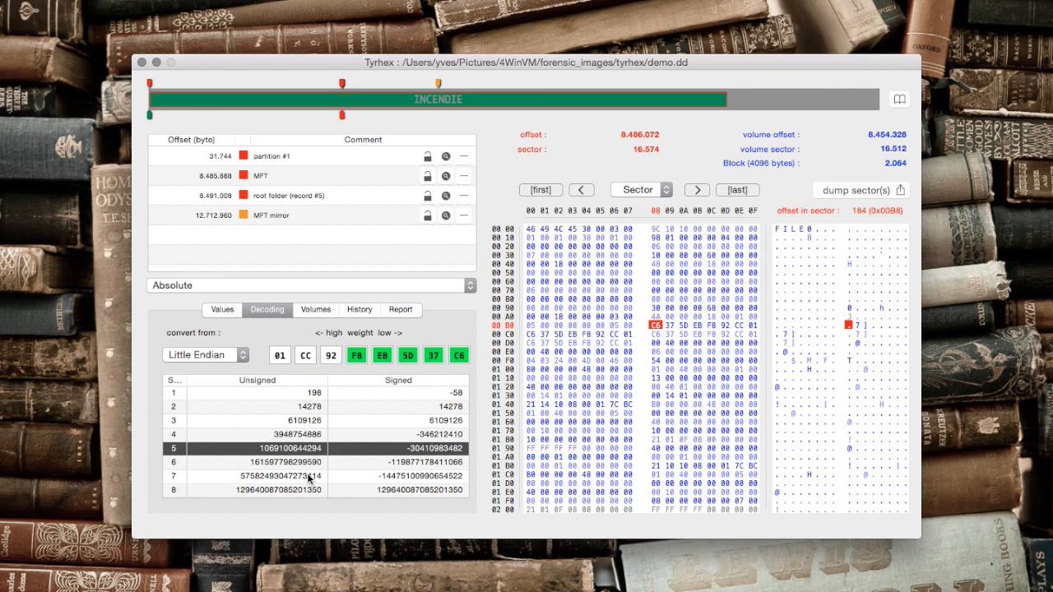
left_click(309, 477)
left_click(308, 435)
left_click(309, 409)
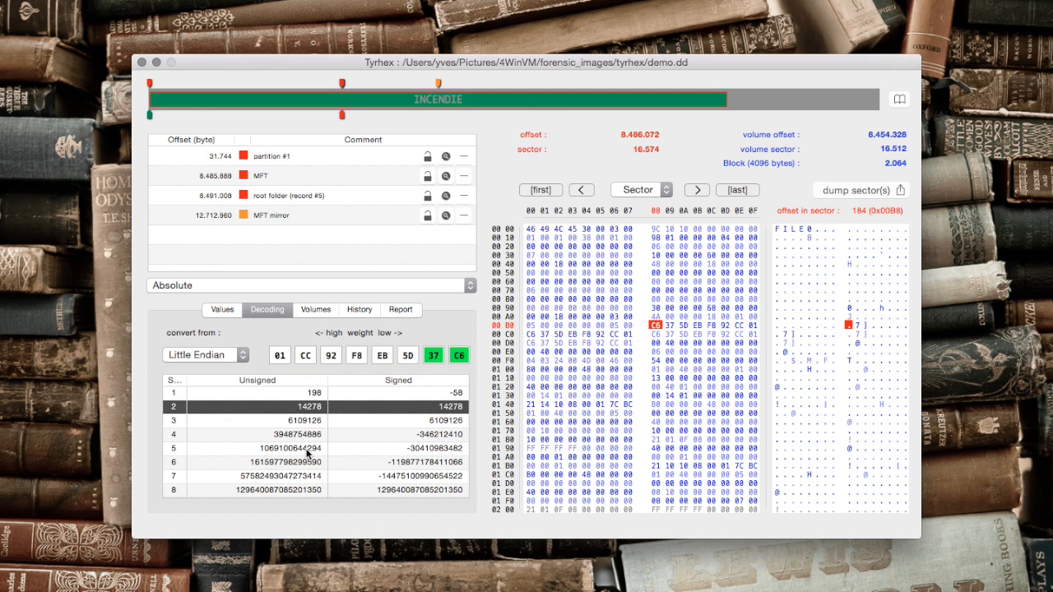
left_click(307, 450)
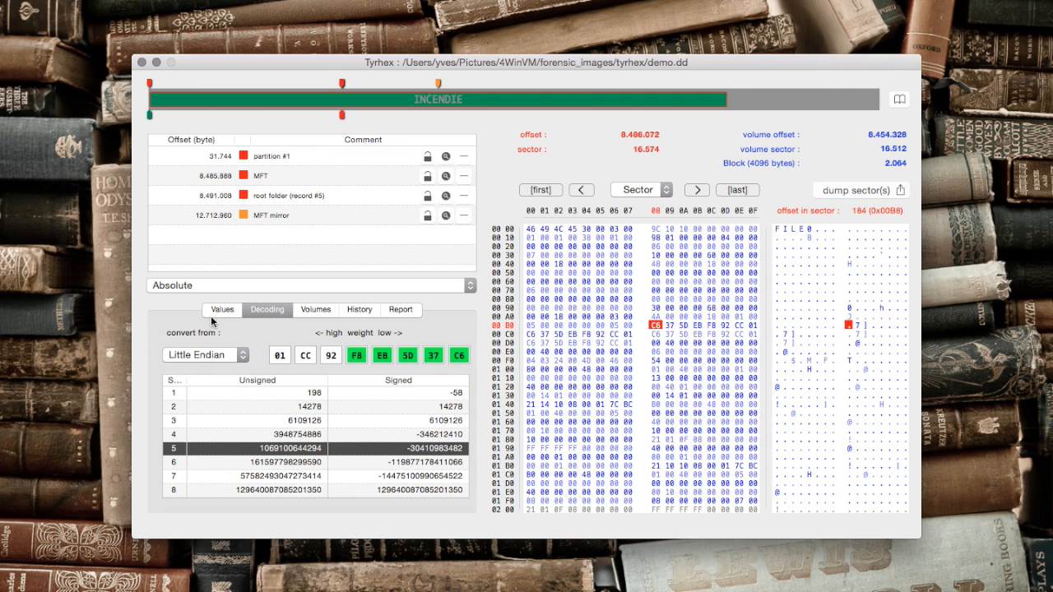
left_click(174, 359)
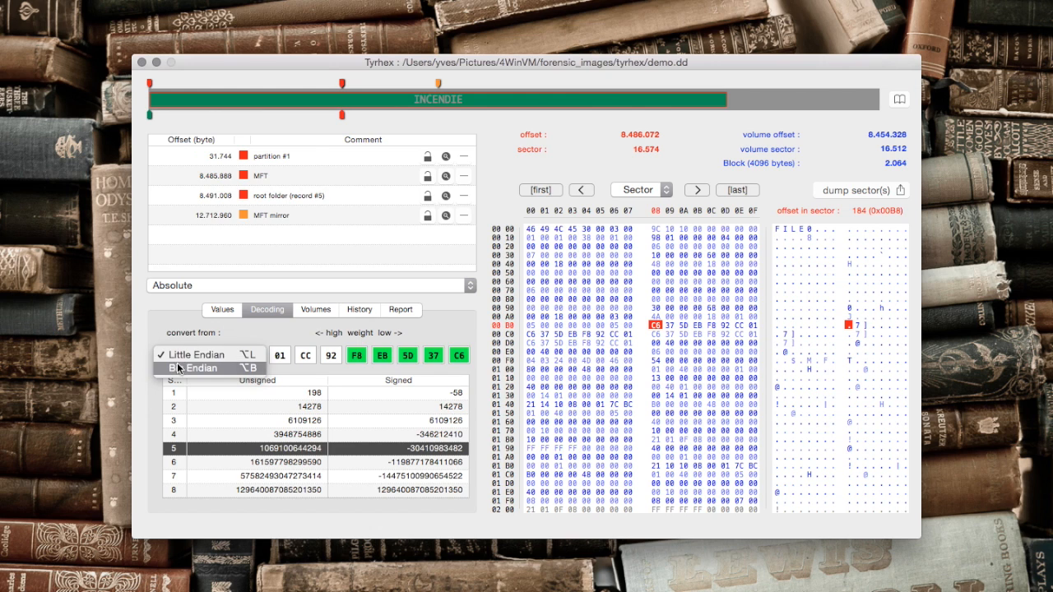
left_click(175, 337)
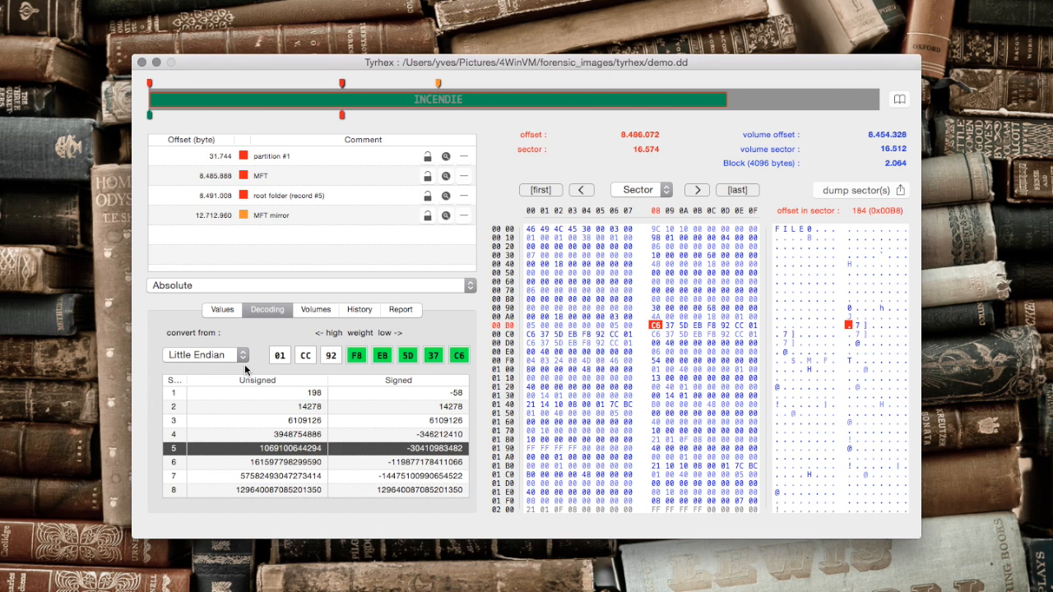
mouse_move(462, 361)
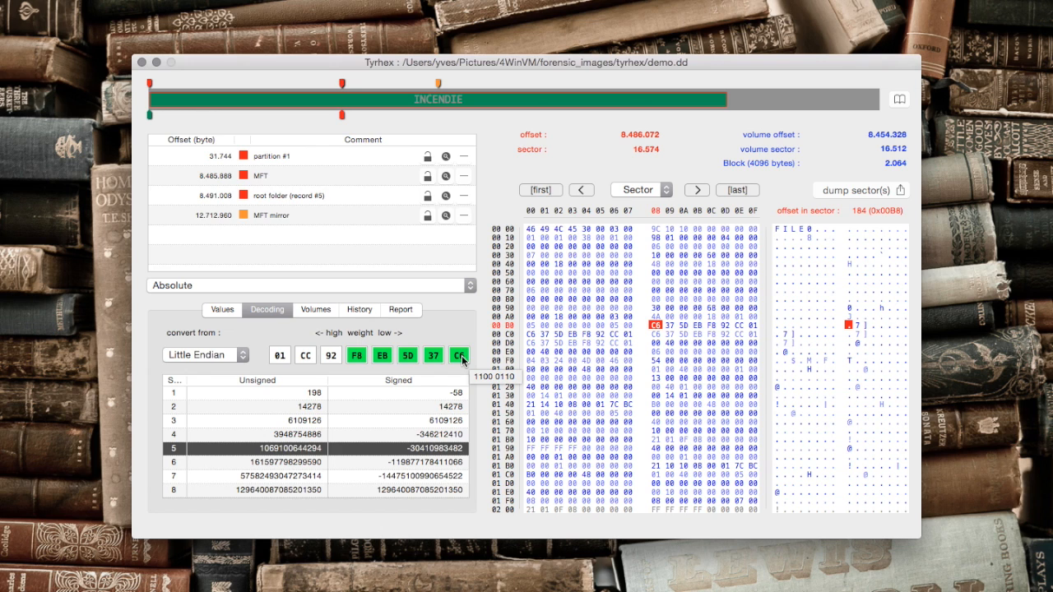
- Inspect the interpreted values of the MFT bytes at sector offsets 0x0038 and 0x003C
left_click(228, 314)
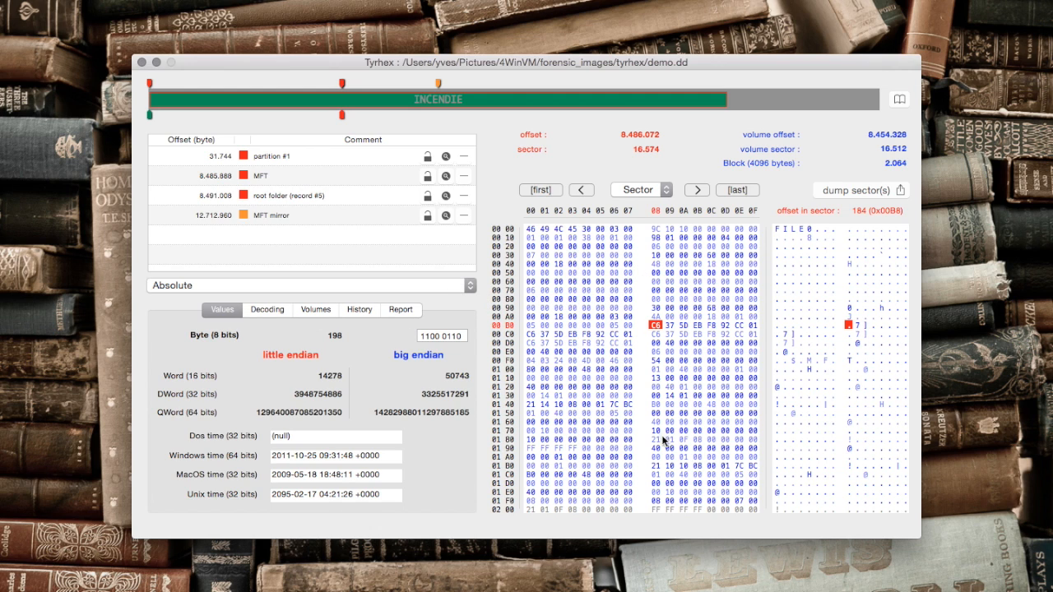
left_click(655, 261)
left_click(655, 260)
left_click(654, 255)
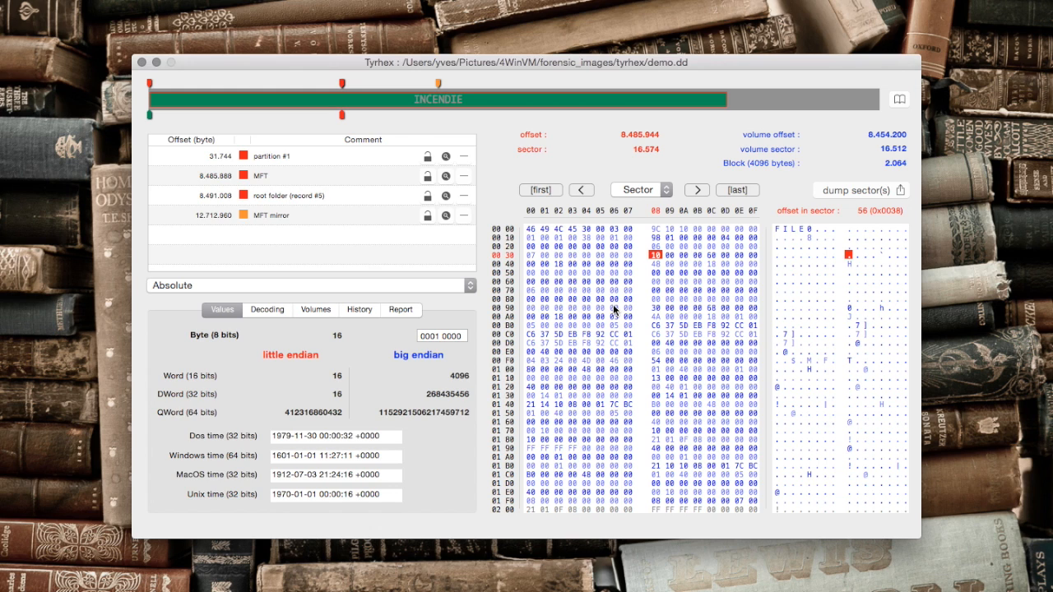
left_click(711, 256)
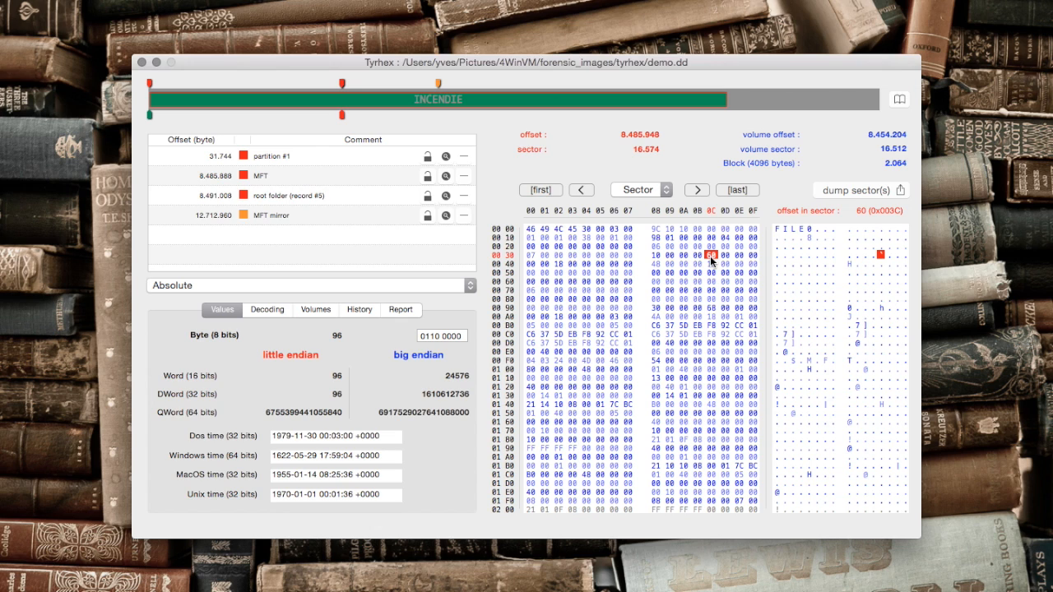
- Set the magic offset on the first byte of the MFT attribute at sector offset 0x0038
left_click(654, 257)
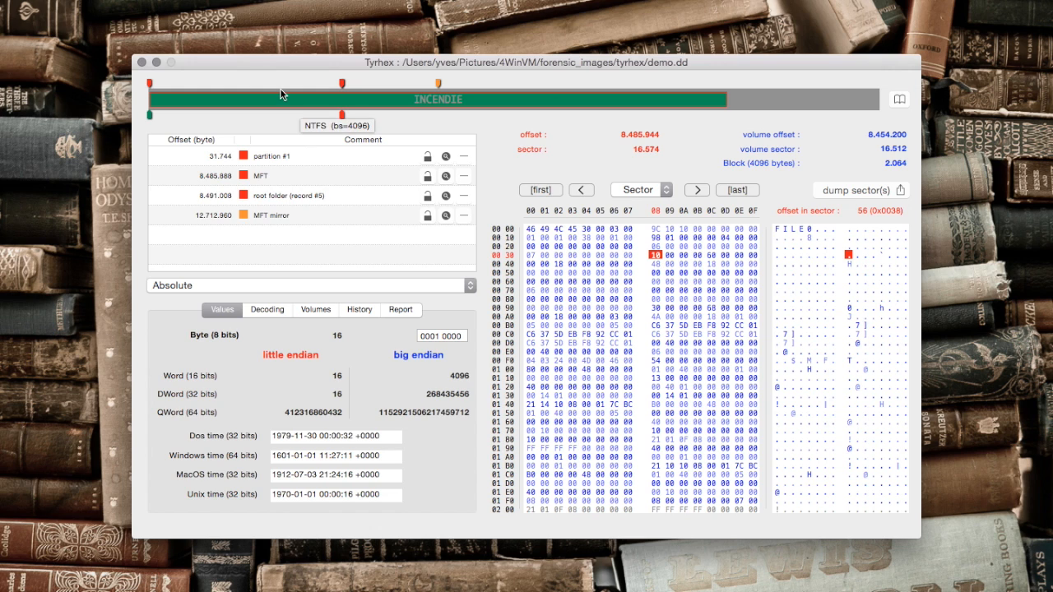
left_click(130, 1)
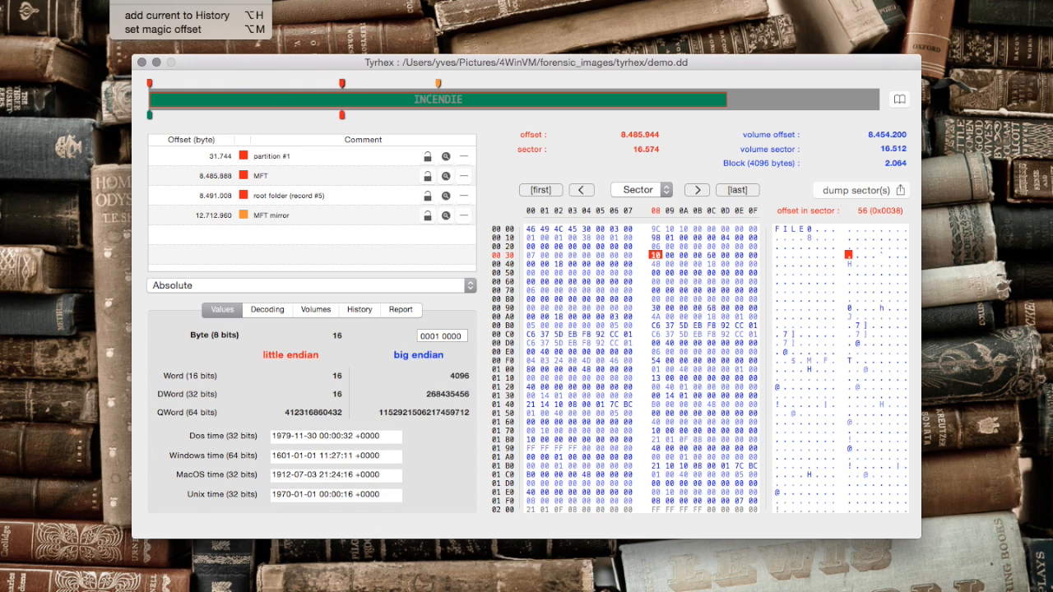
left_click(142, 35)
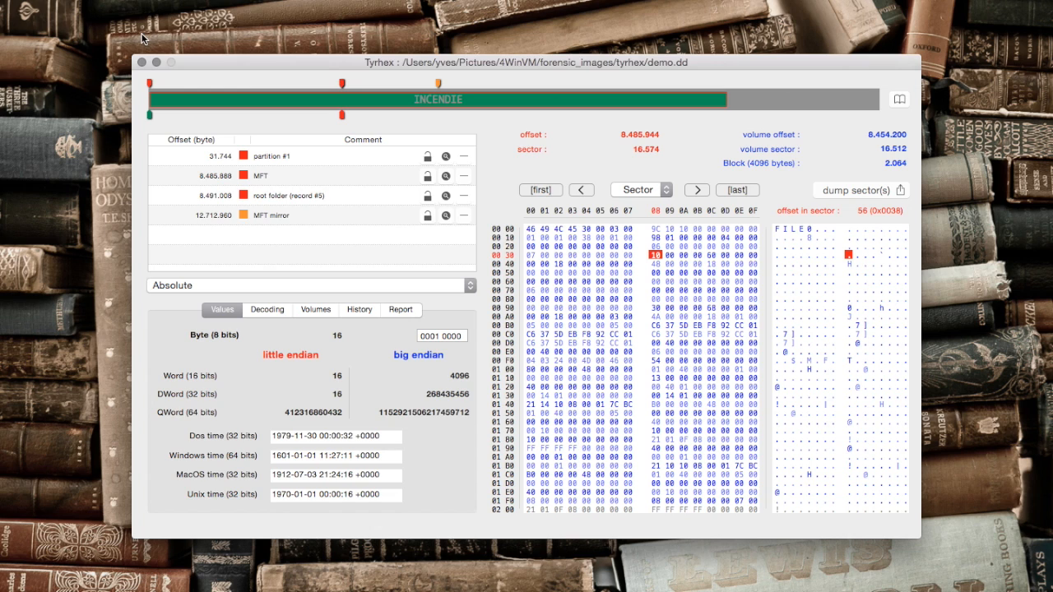
- Select the byte at sector offset 0x003C and configure relative jumps in byte units with Magic as the reference position
left_click(711, 256)
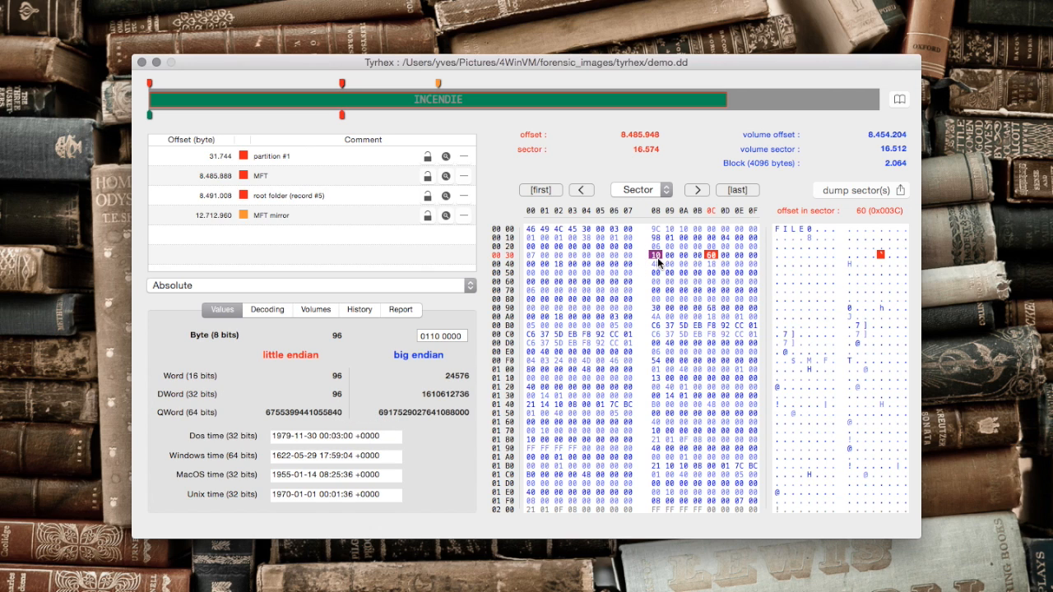
left_click(650, 192)
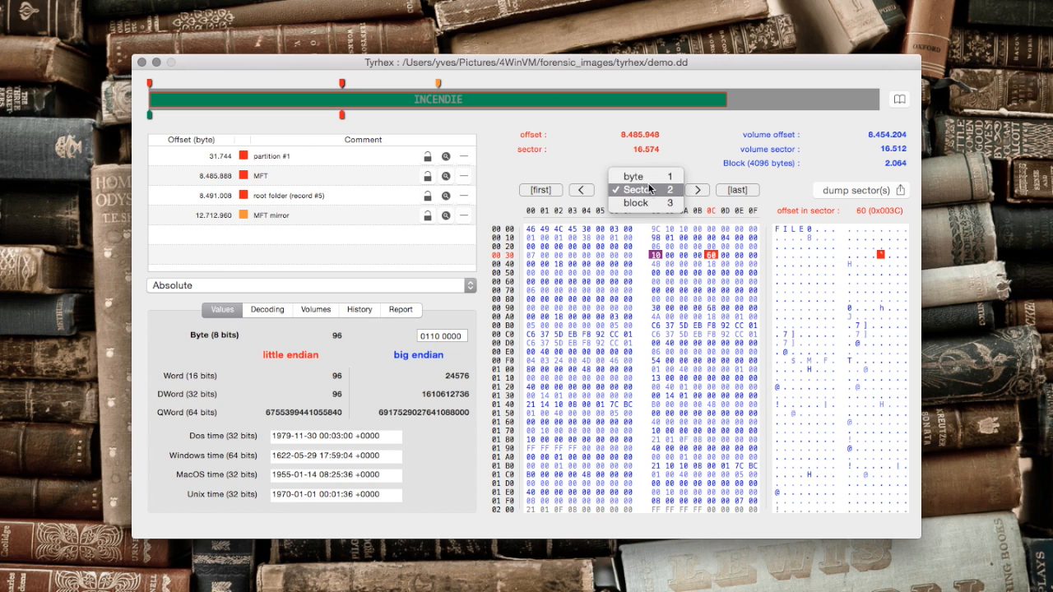
left_click(647, 178)
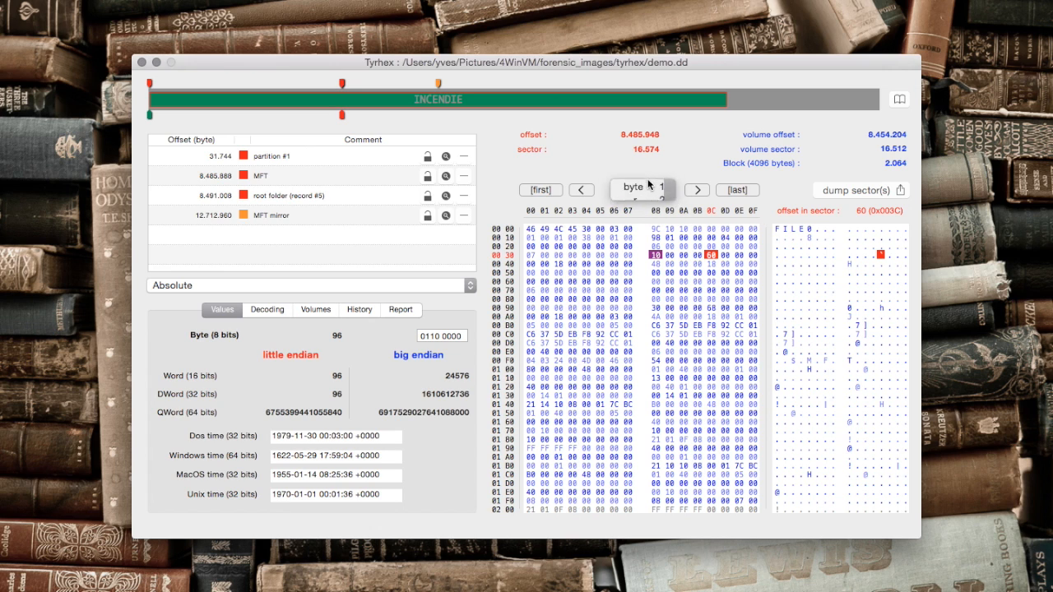
left_click(415, 286)
left_click(418, 336)
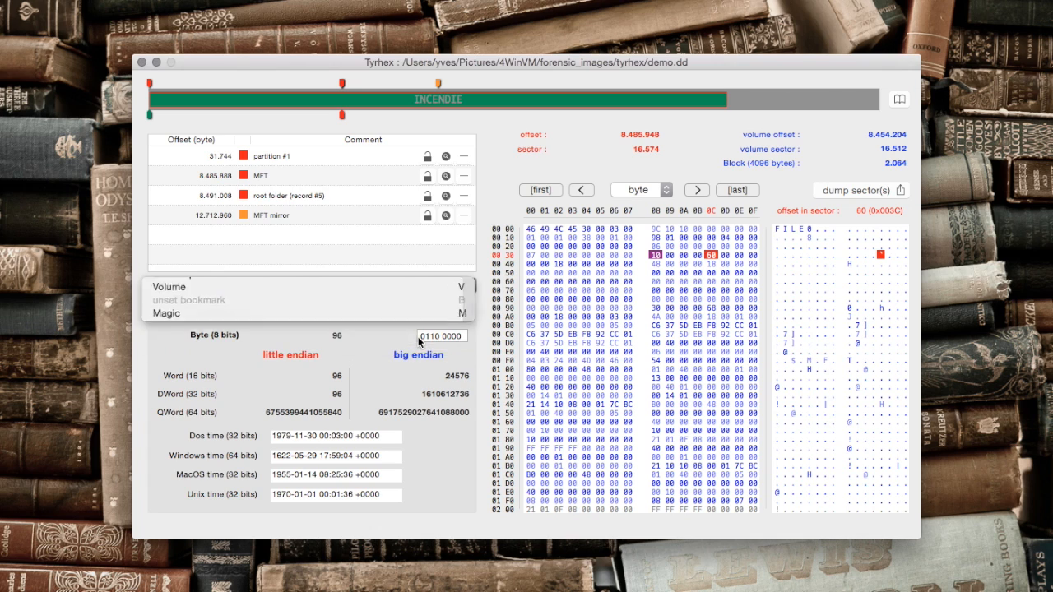
- Follow the little-endian DWord attribute lengths by relative jumps from offset 0x0038 through the MFT record to the FF FF FF FF marker at 0x0190
left_click(325, 393)
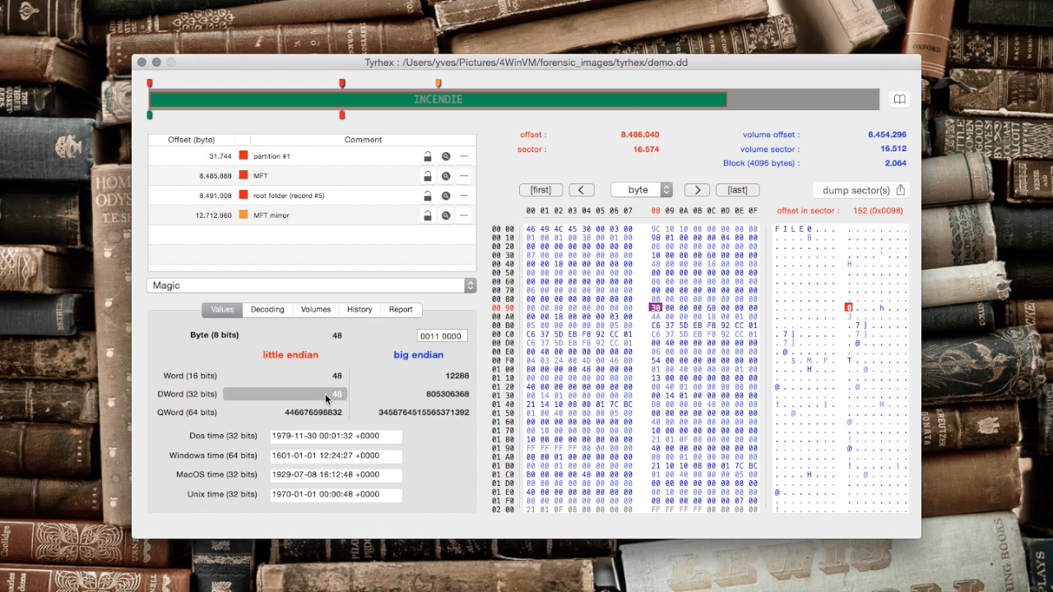
left_click(709, 309)
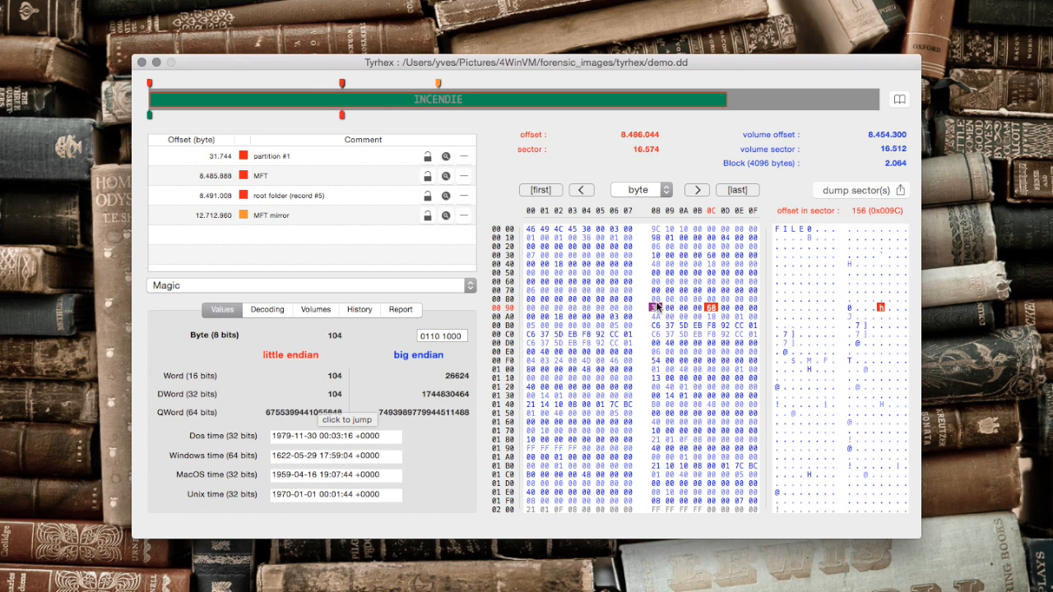
left_click(333, 396)
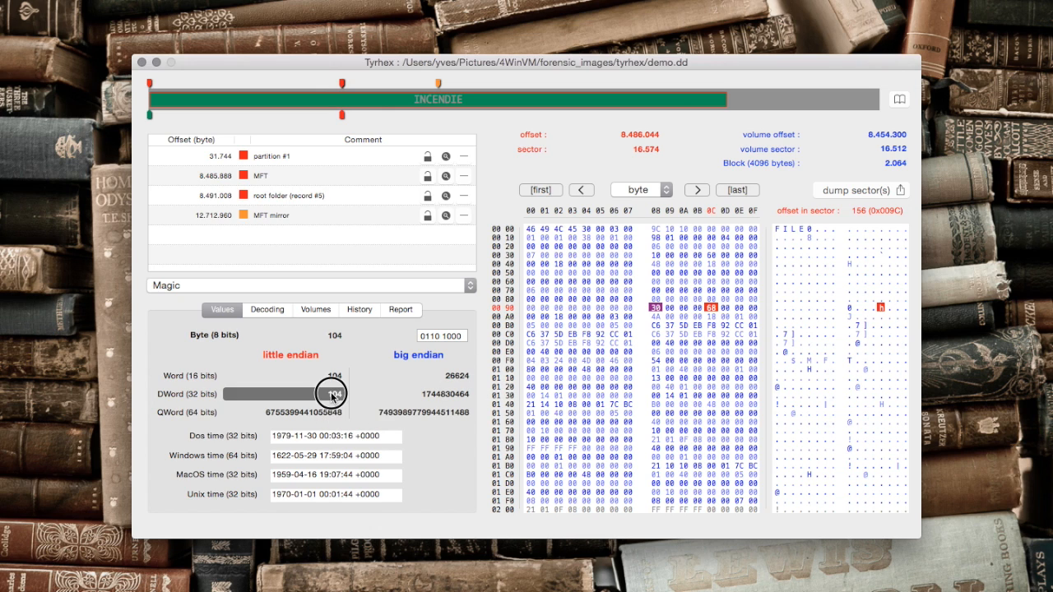
left_click(584, 372)
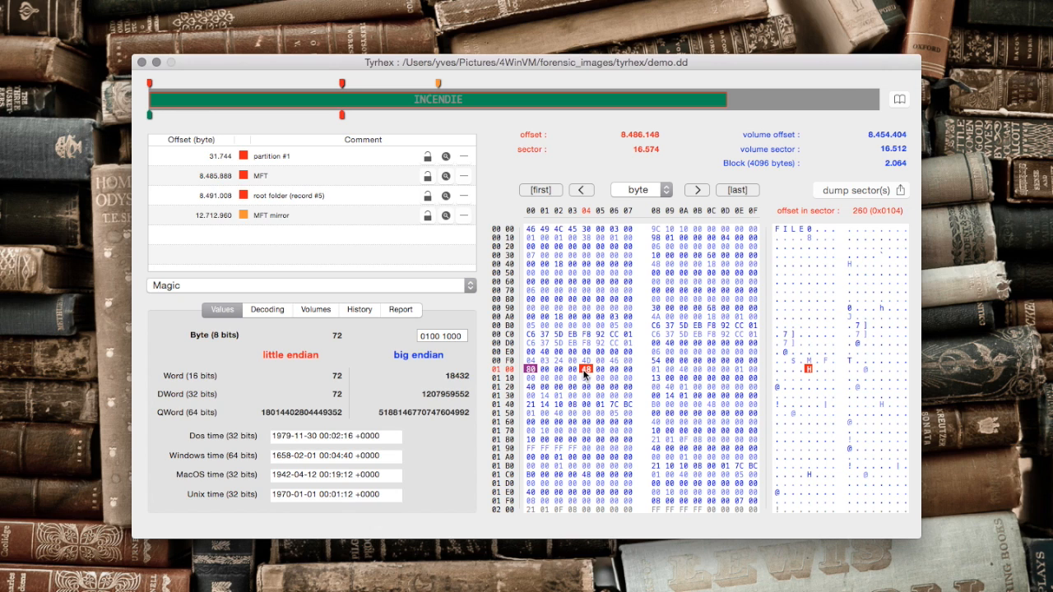
left_click(285, 395)
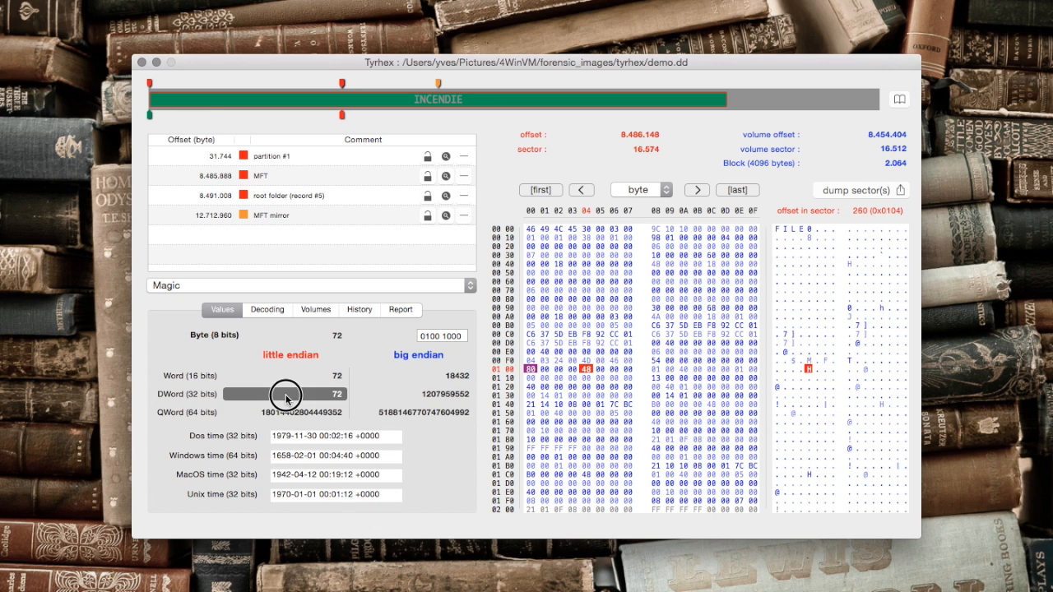
left_click(711, 403)
left_click(279, 396)
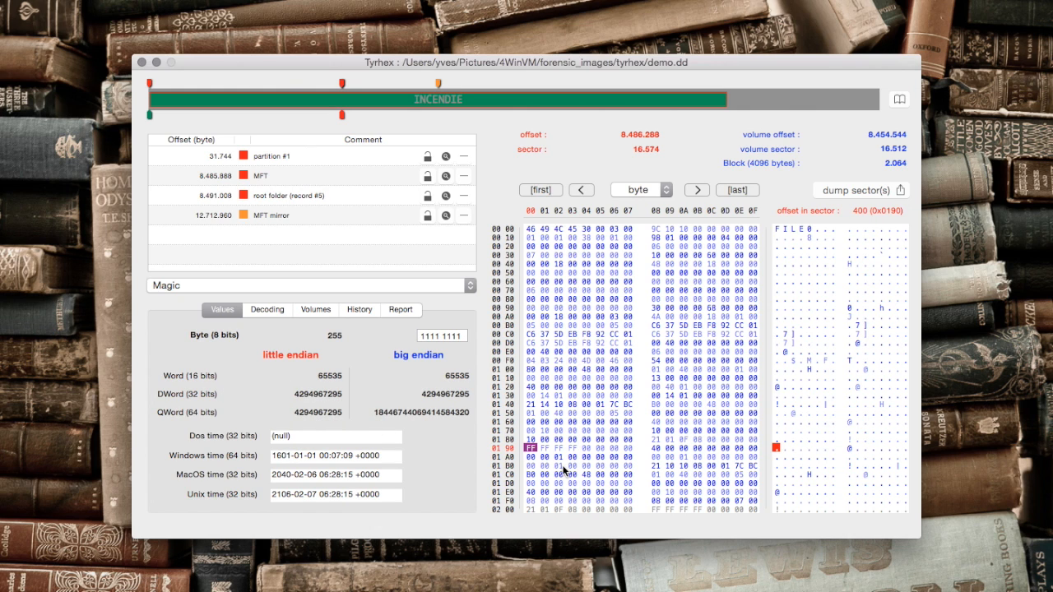
- Select the first byte of the $MFT record at sector offset 0x0000 and decode it as an NTFS MFT record
left_click(531, 229)
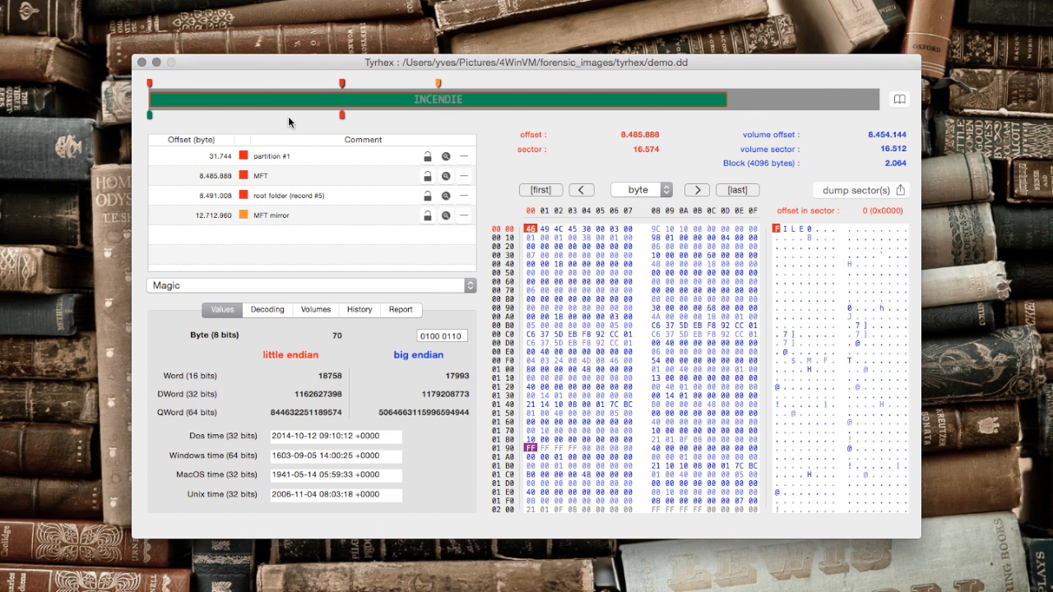
left_click(216, 0)
left_click(225, 20)
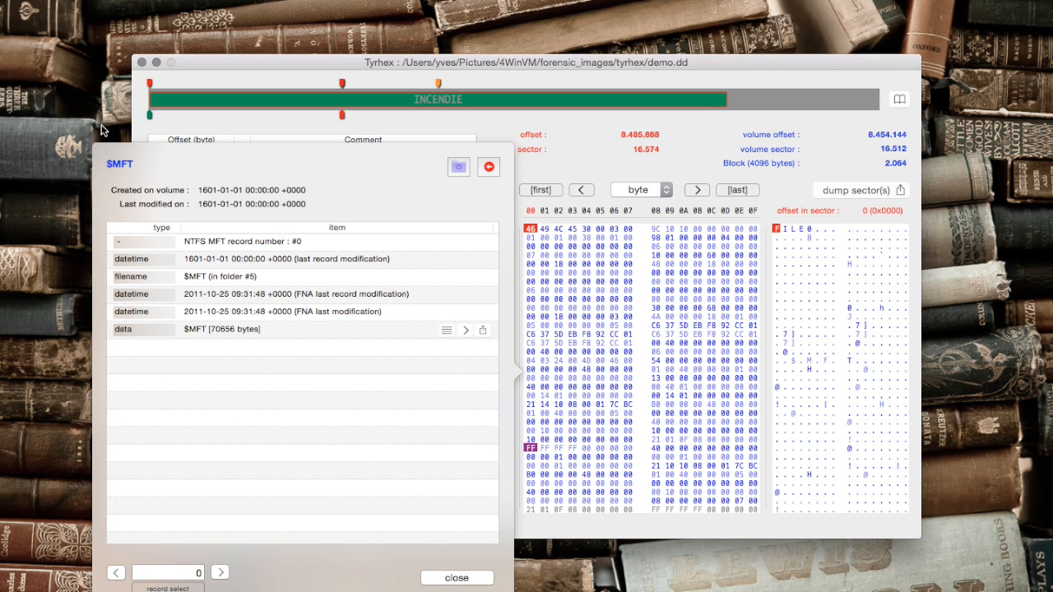
- Advance through the decoded MFT records from #0 to root folder record #5
left_click(193, 573)
left_click(220, 573)
left_click(219, 573)
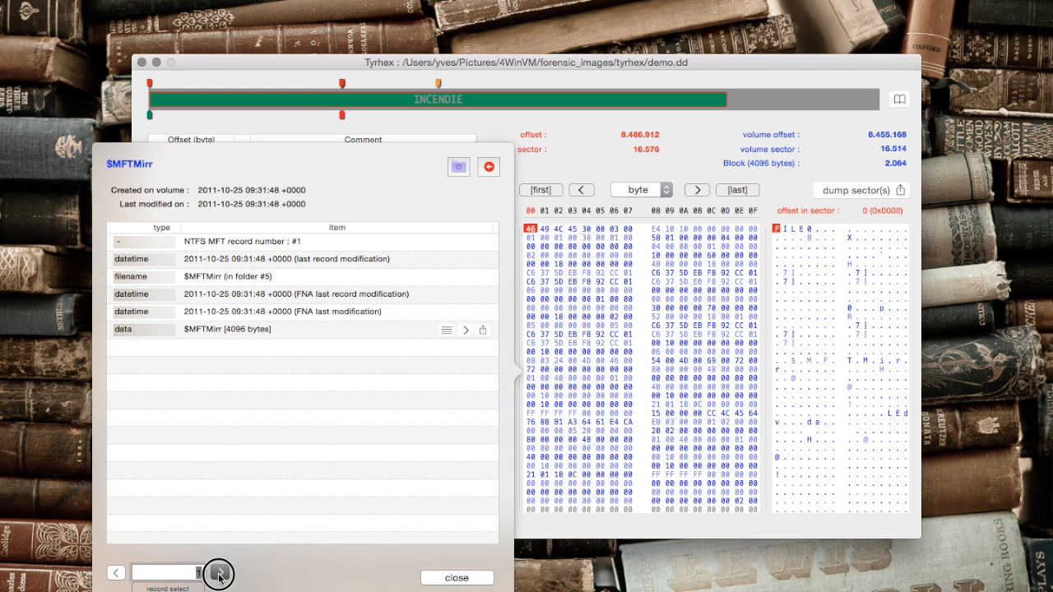
left_click(220, 573)
left_click(219, 575)
left_click(220, 574)
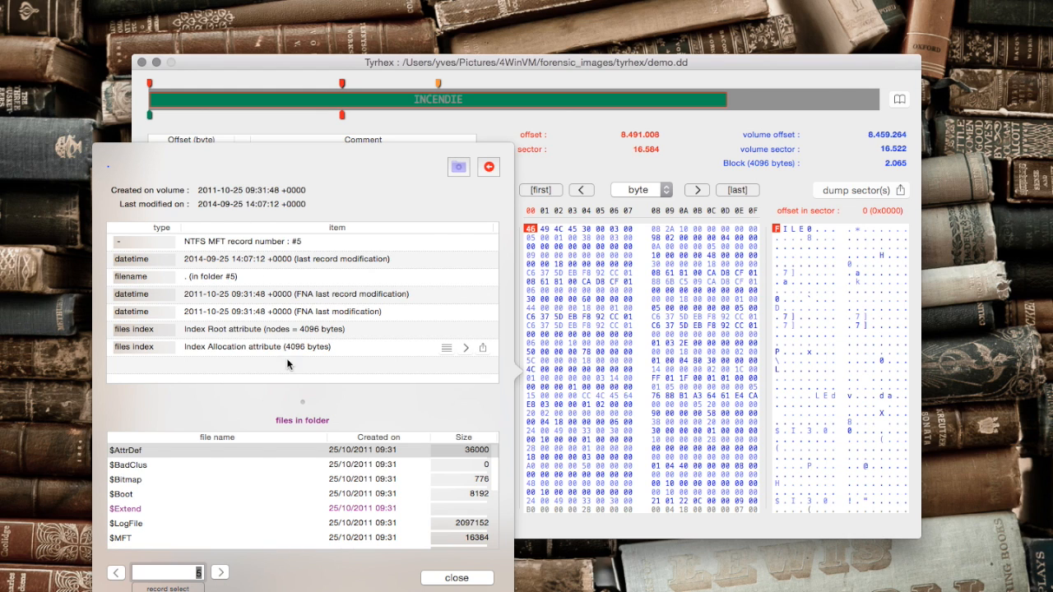
- Enlarge the root folder's file list, open the public folder and display the MFT record of pic.jpg
left_click_drag(302, 401, 311, 229)
scroll(266, 429, "down", 1)
scroll(266, 429, "up", 1)
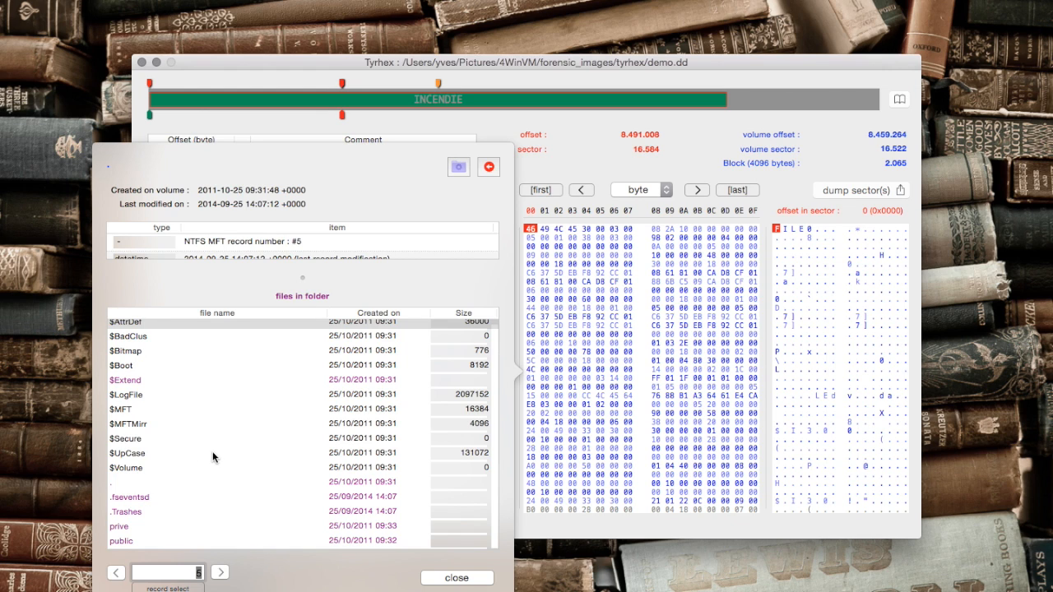
double_click(121, 542)
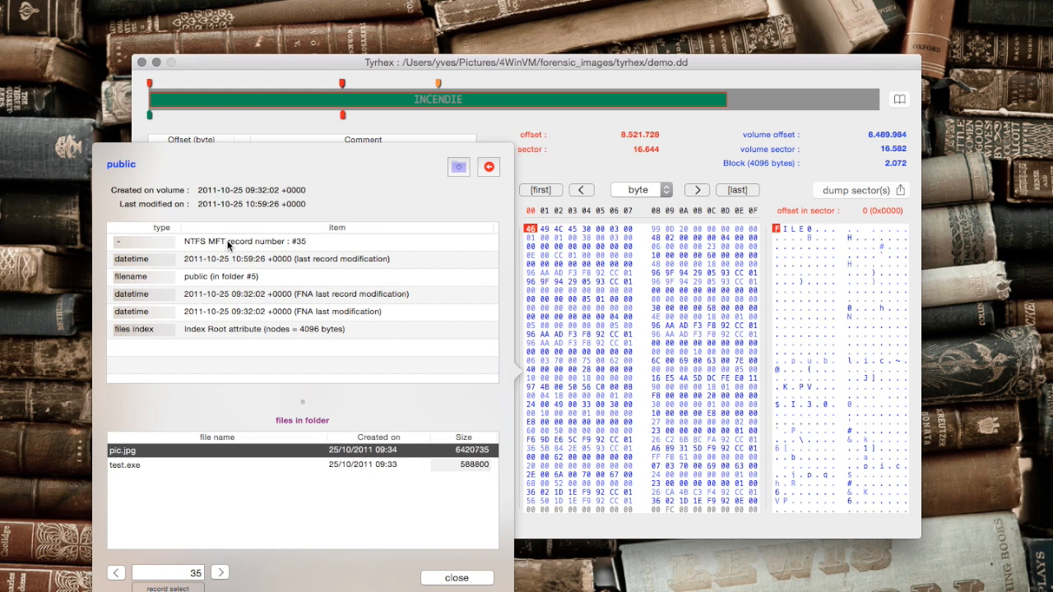
double_click(156, 450)
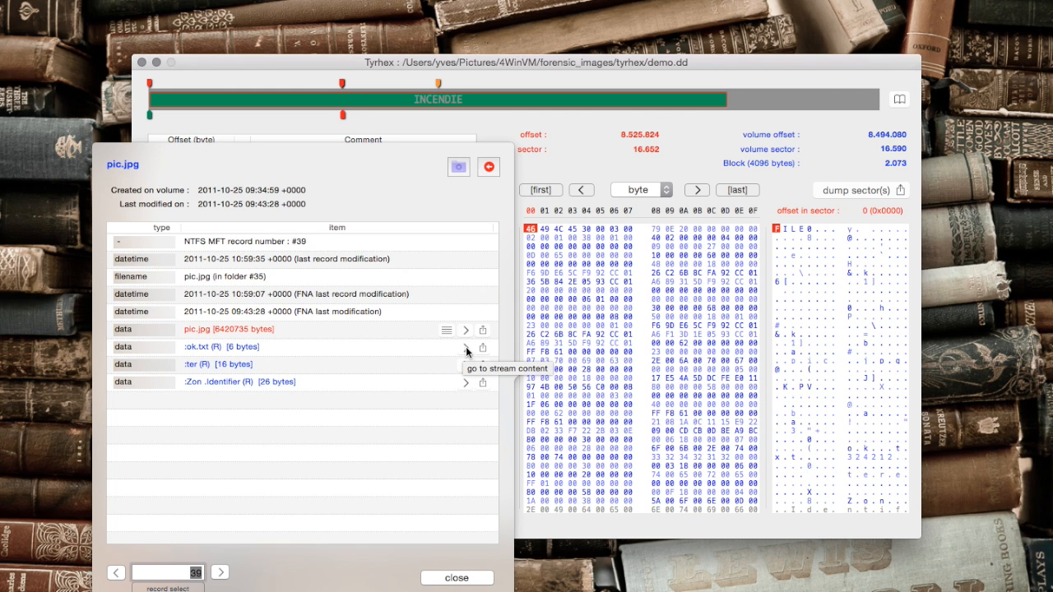
- View the stream contents of :ok.txt and pic.jpg, return to the start of the MFT record and close its decoding
left_click(466, 349)
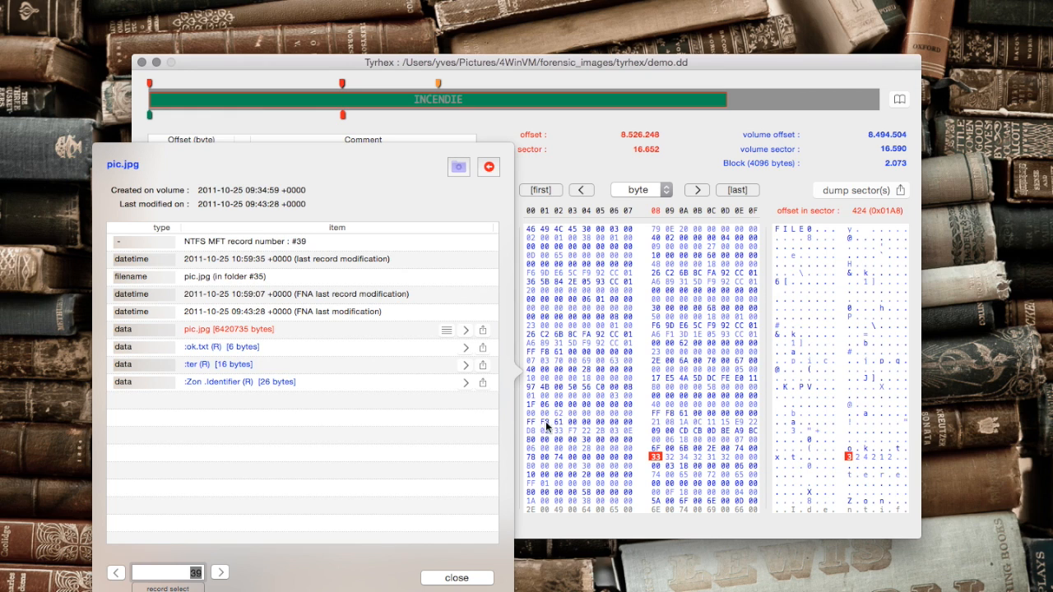
left_click(466, 330)
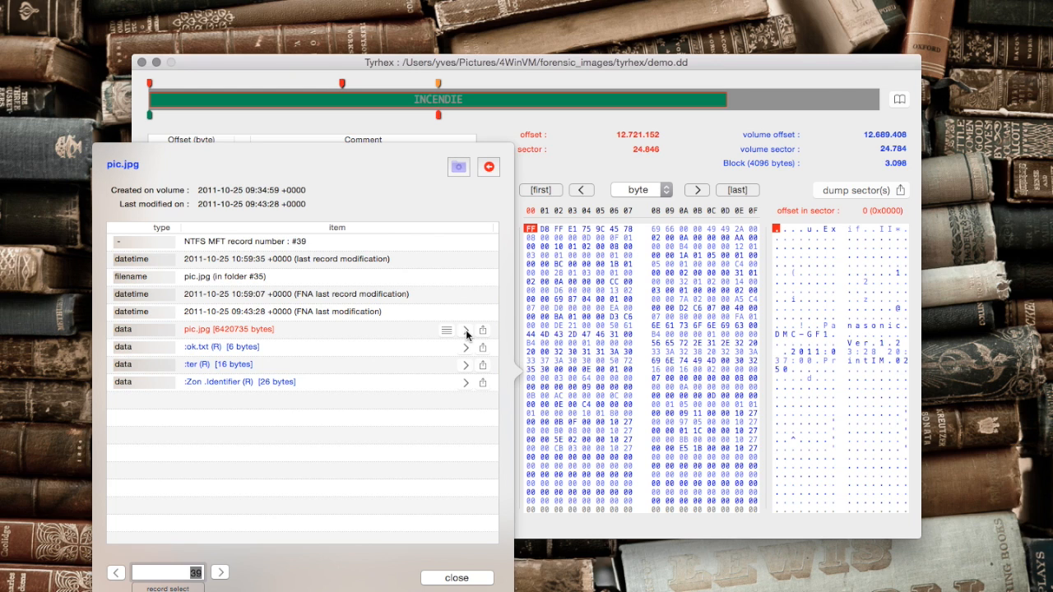
left_click(489, 168)
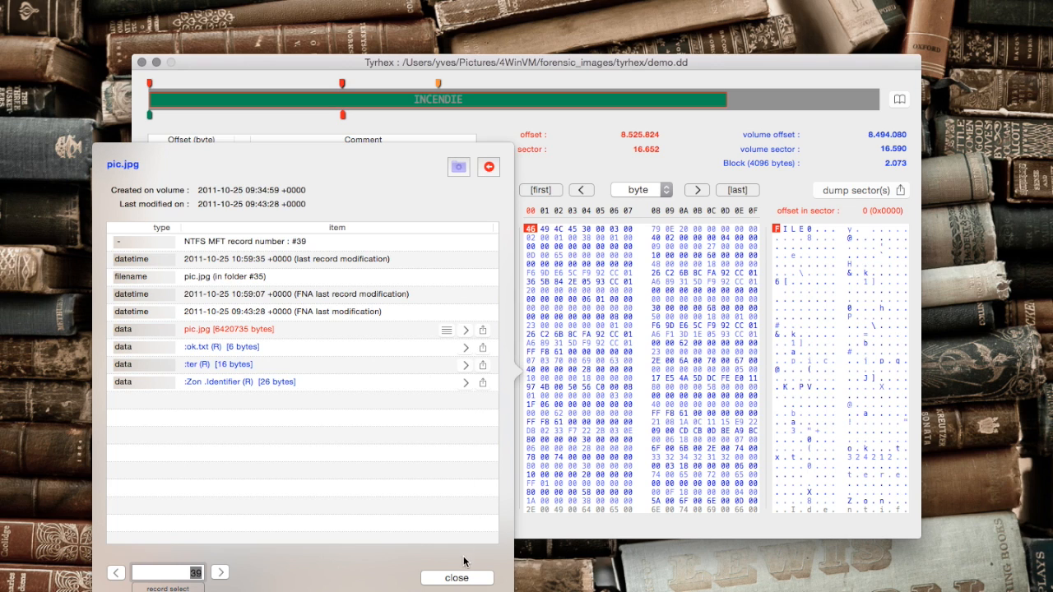
left_click(464, 581)
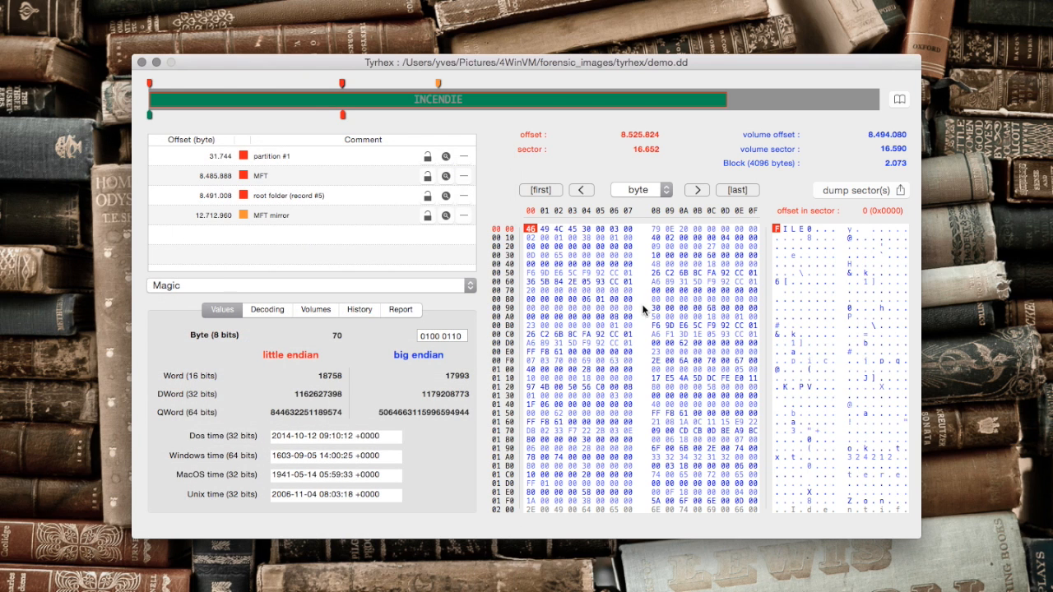
- Set the magic offset on the first attribute byte of pic.jpg's MFT record at sector offset 0x0038
left_click(654, 253)
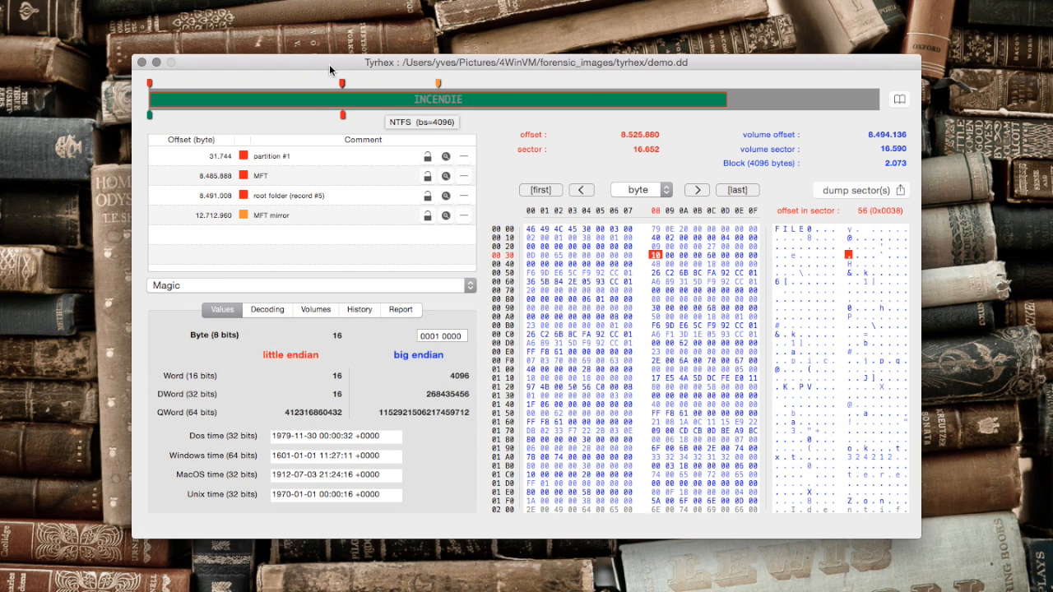
left_click(149, 0)
left_click(158, 29)
- Jump by little-endian DWord attribute lengths from offset 0x0038 to the first 0x80 data attribute at 0x0128 in pic.jpg's record
left_click(710, 255)
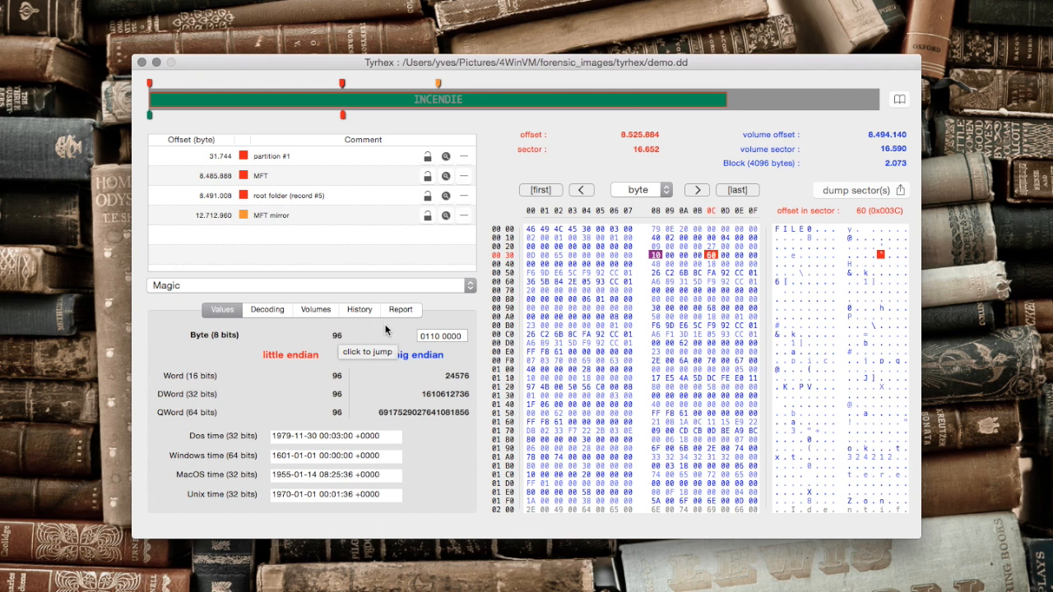
left_click(328, 397)
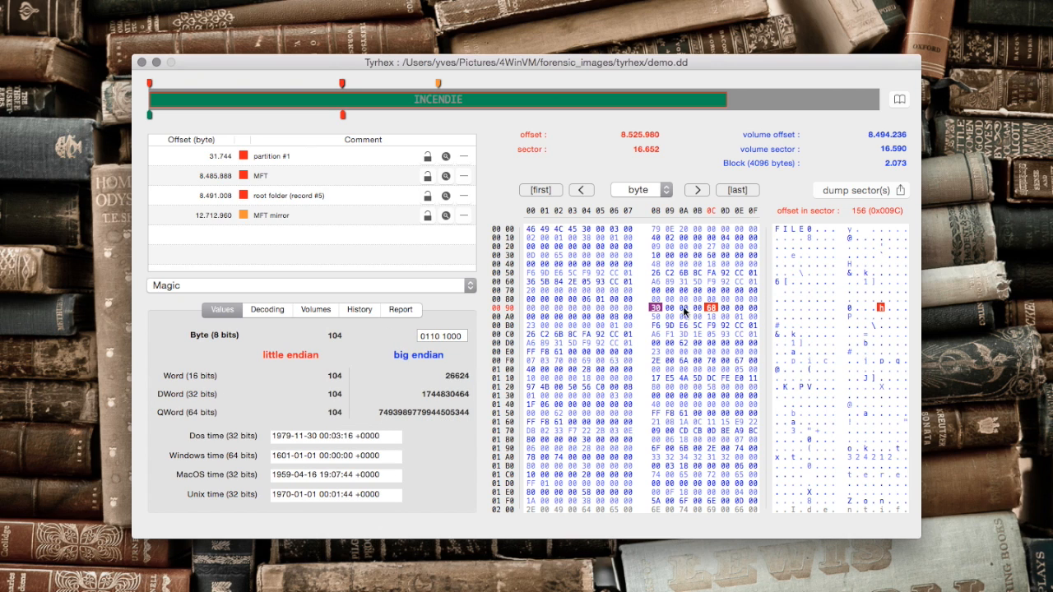
left_click(284, 395)
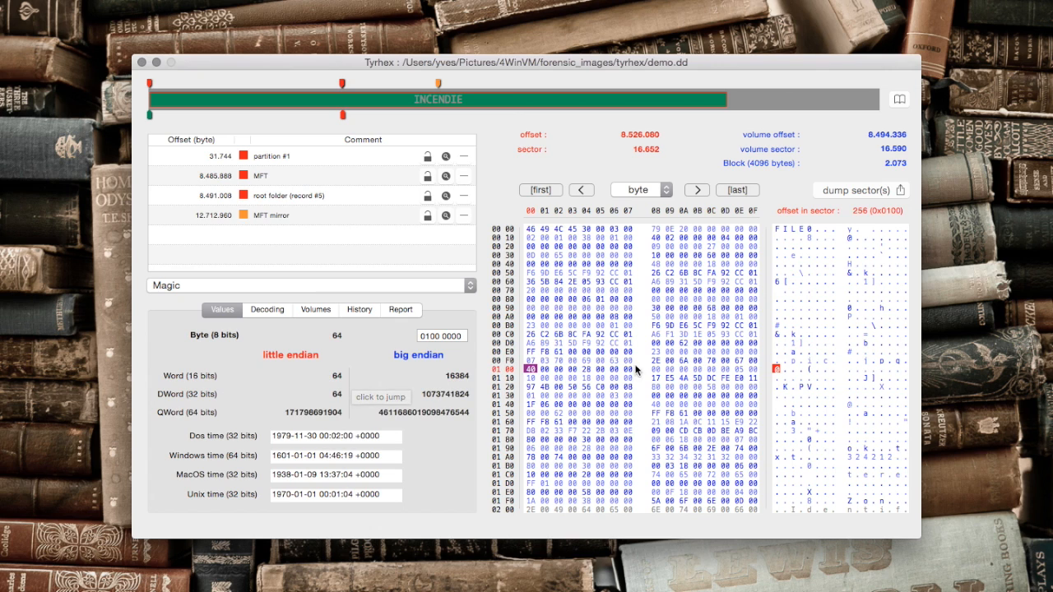
left_click(584, 367)
left_click(336, 397)
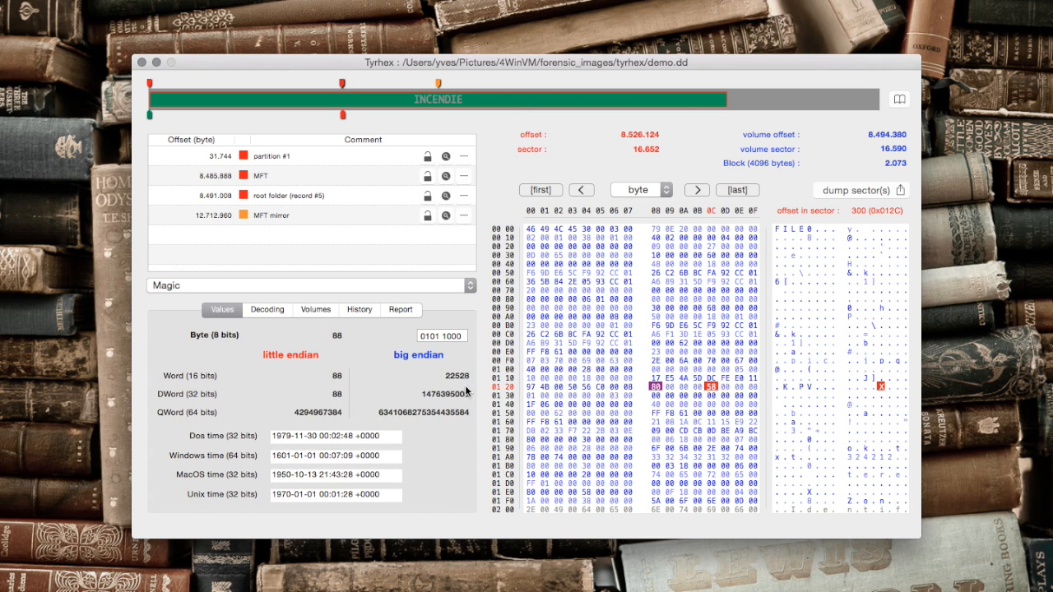
- Continue the relative jumps through the 0x80 data attributes to the FF FF FF FF marker at offset 0x0038 of sector 16.653
left_click(328, 395)
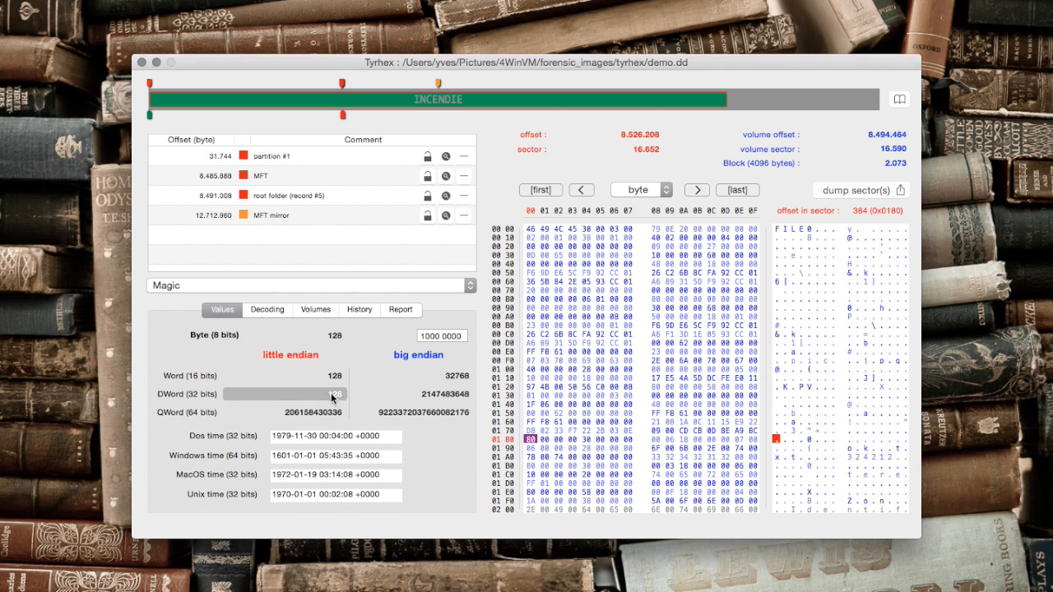
left_click(585, 441)
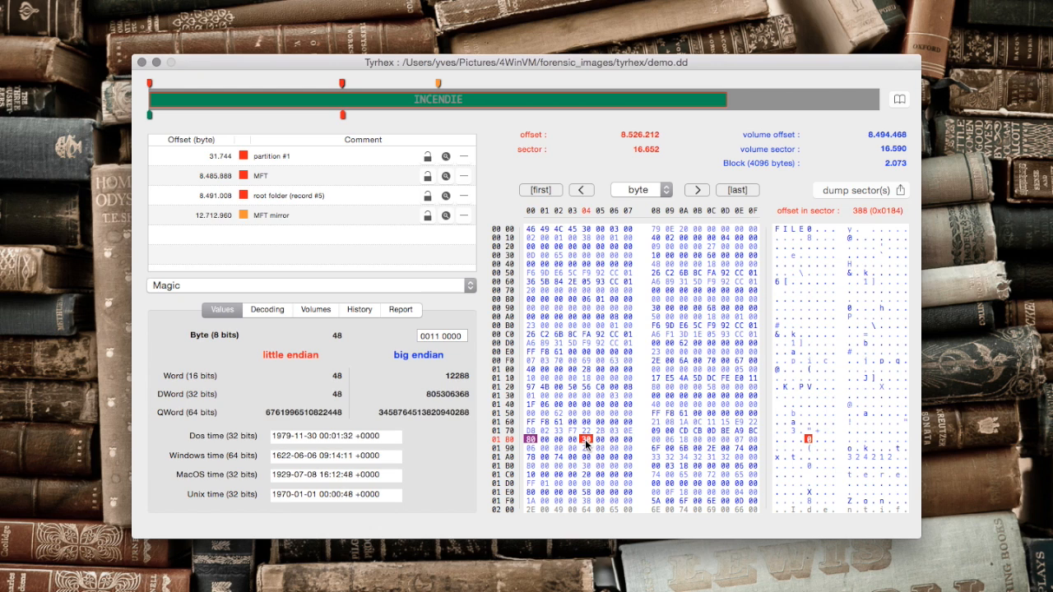
left_click(340, 395)
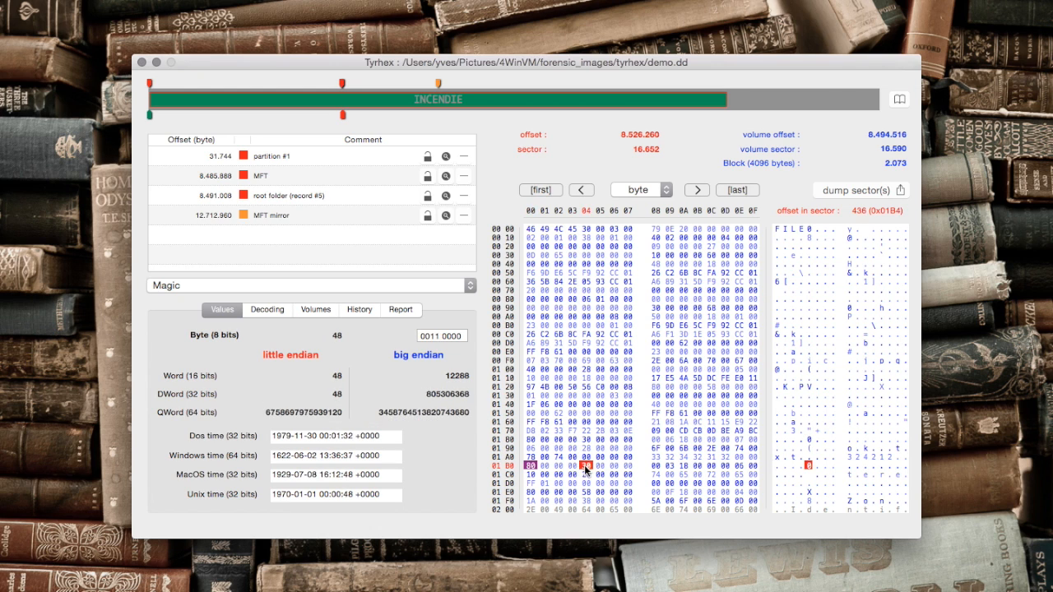
left_click(329, 394)
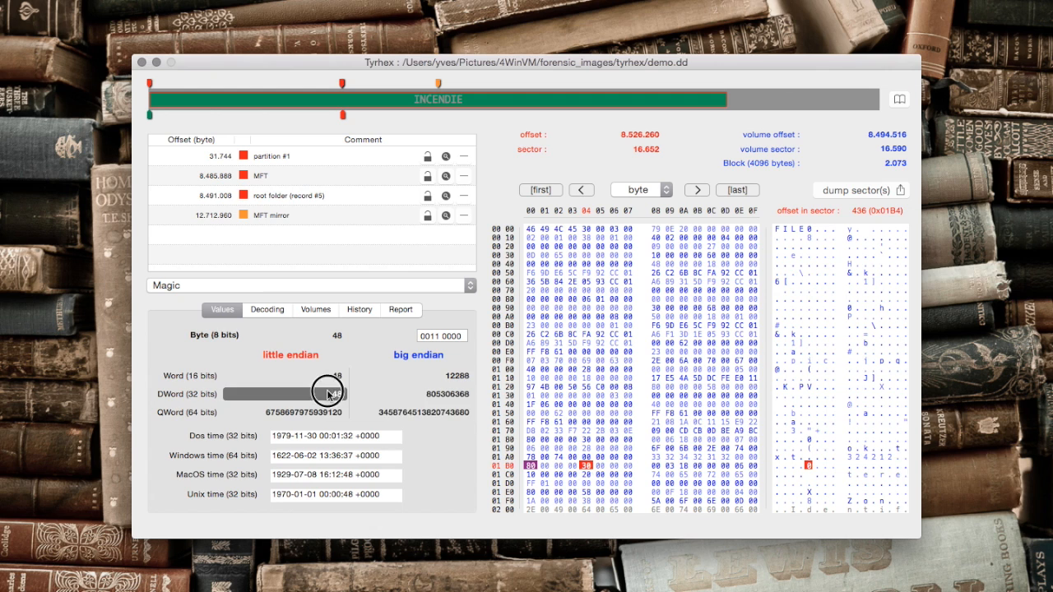
left_click(585, 492)
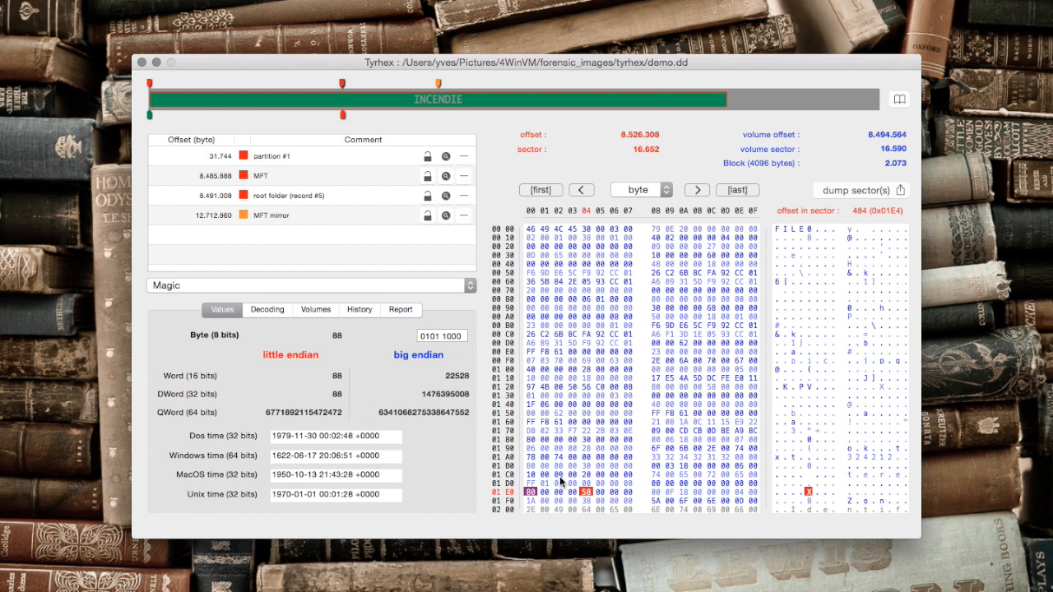
left_click(325, 395)
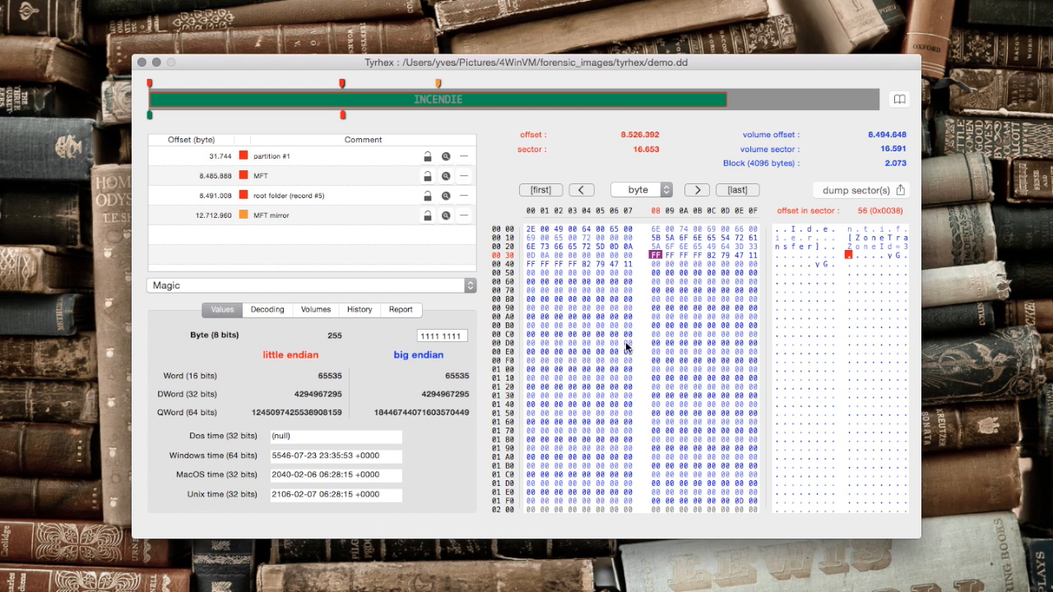
- Switch the navigation unit to Sector, go back one sector and select the first byte of pic.jpg's MFT record
left_click(581, 190)
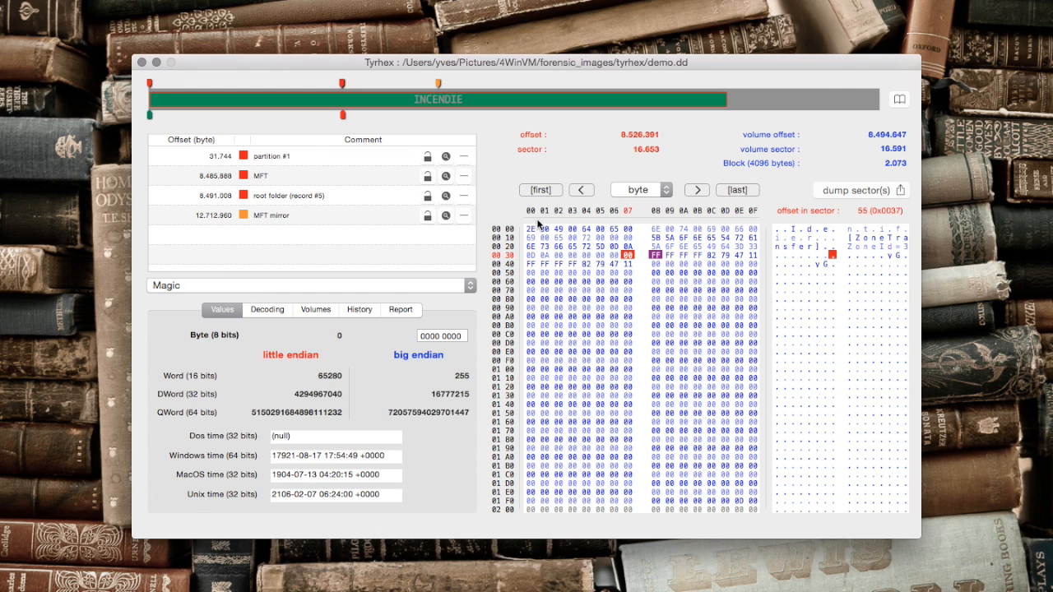
left_click(629, 190)
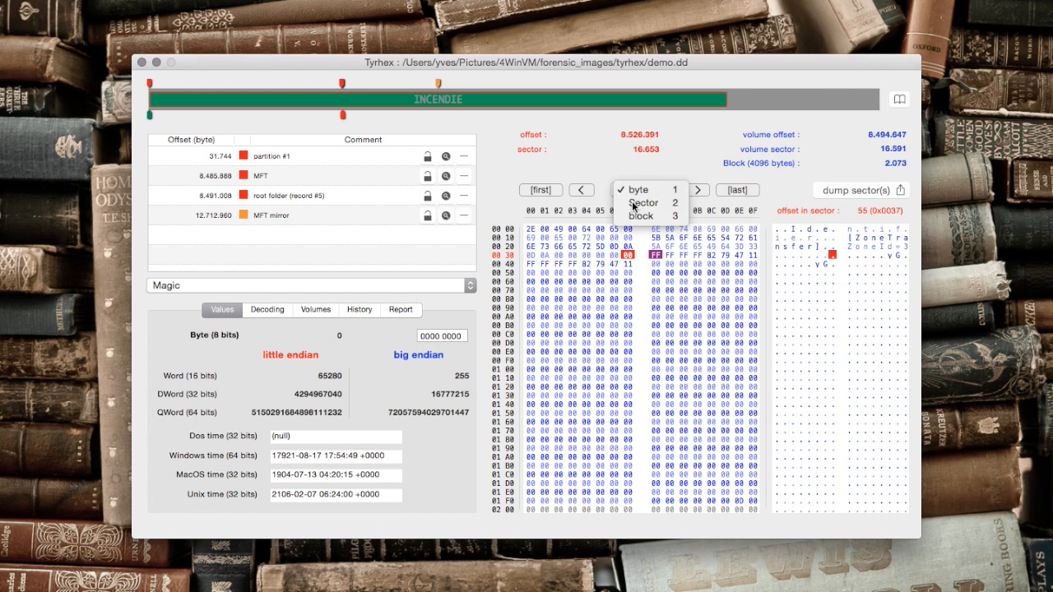
left_click(632, 203)
left_click(582, 190)
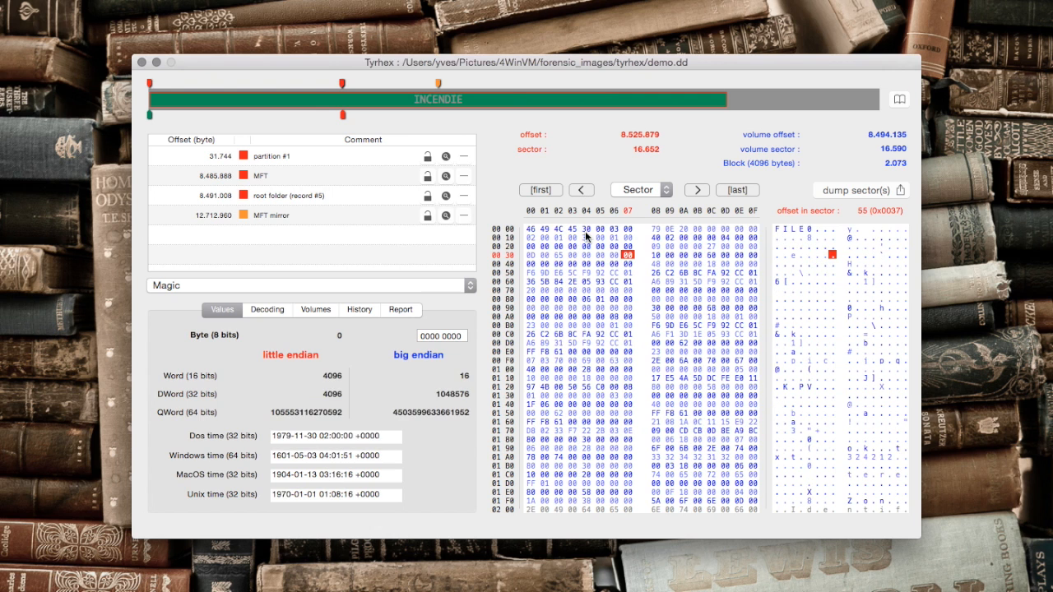
left_click(531, 229)
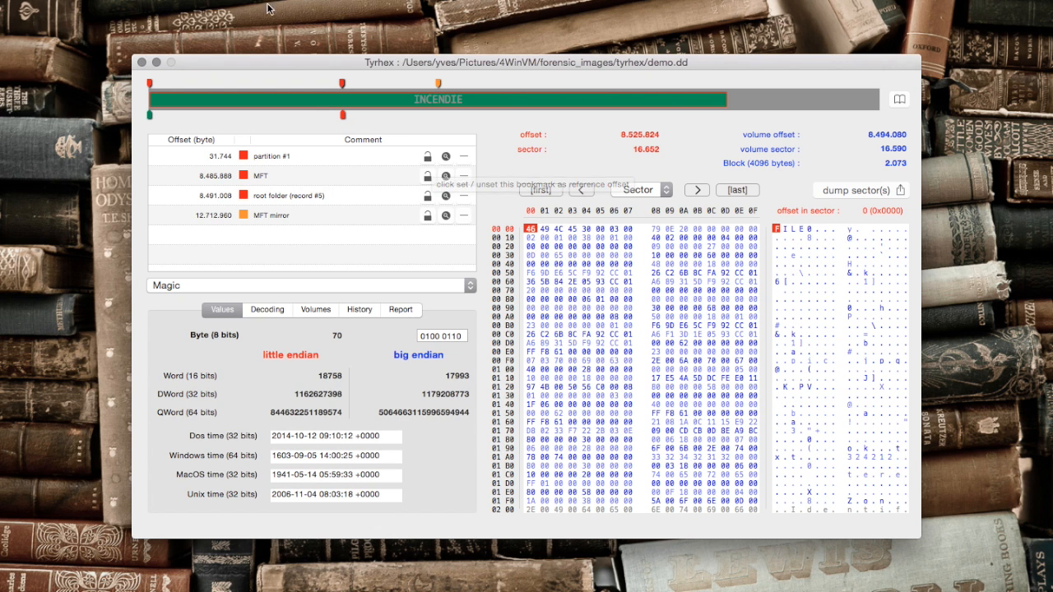
- Decode MFT record #39 again, view the block run list of pic.jpg's main data stream and close that list
left_click(215, 0)
left_click(223, 23)
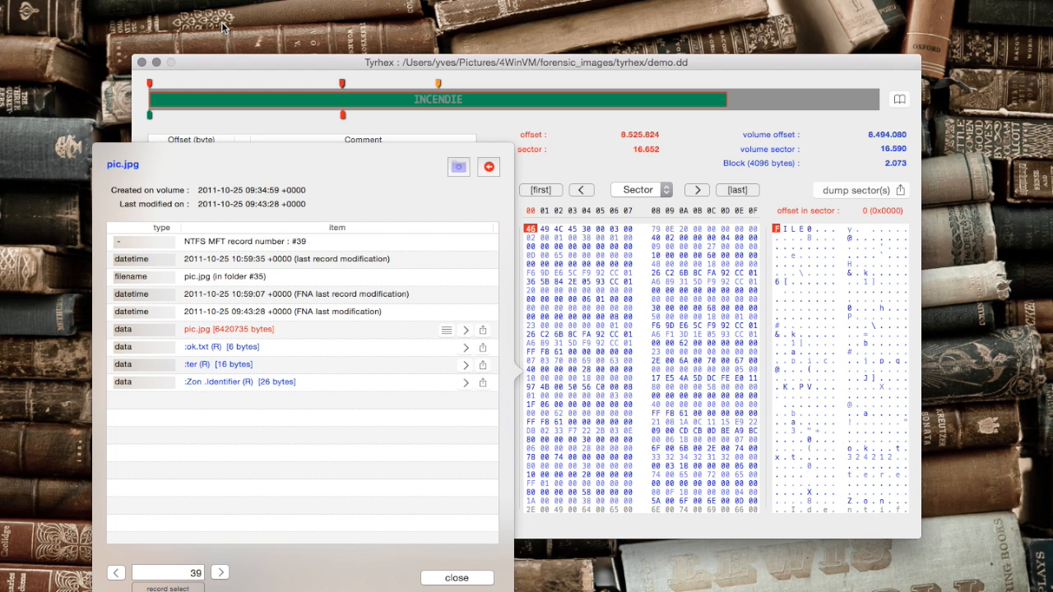
left_click(445, 331)
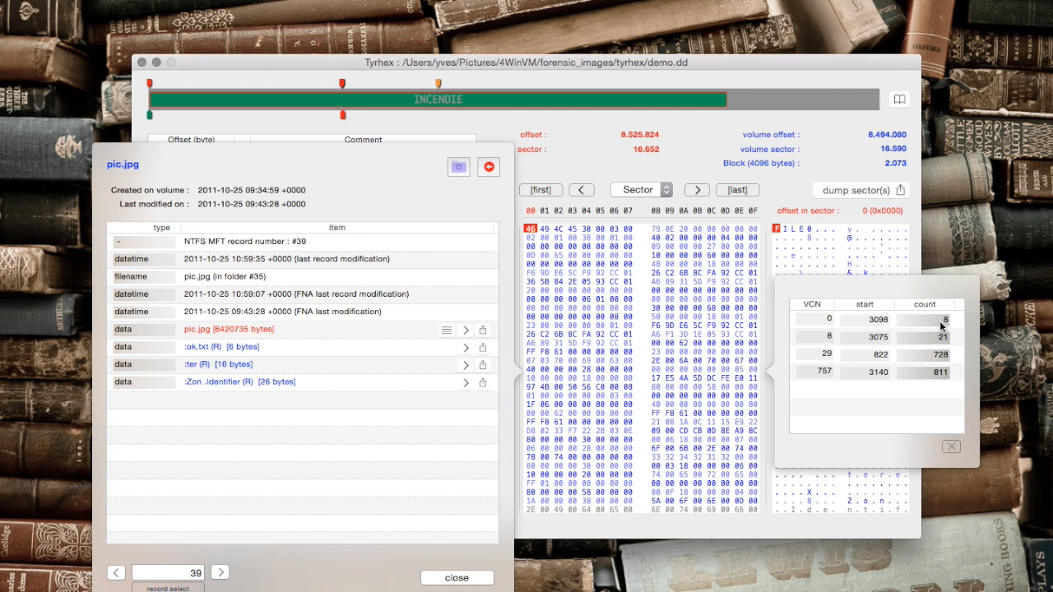
left_click(951, 447)
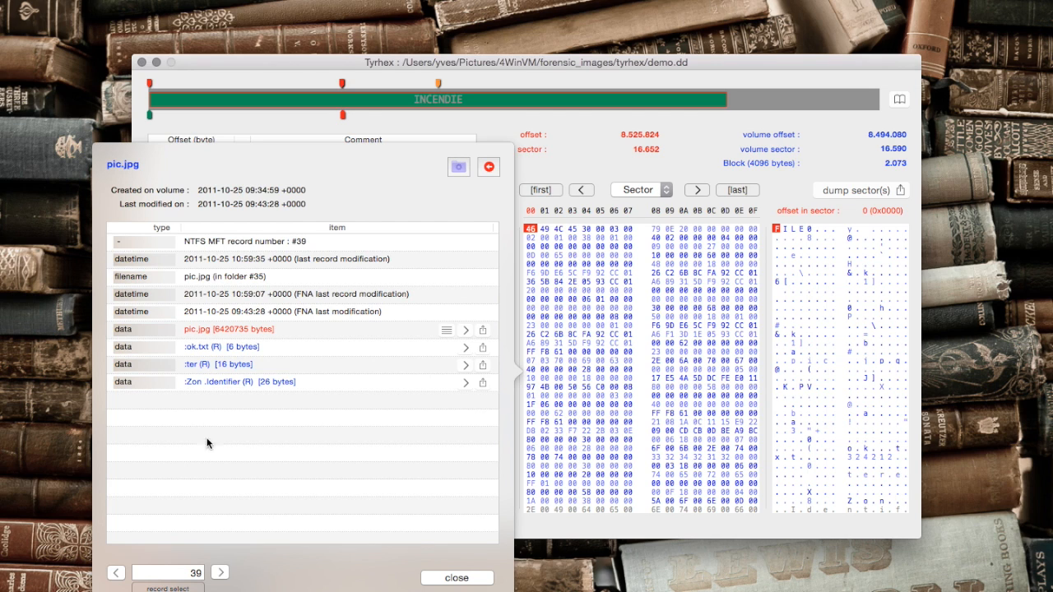
- Close the record details and start a bookmark at offset 8525824 with the comment "interesting file : pic.jpg"
left_click(451, 580)
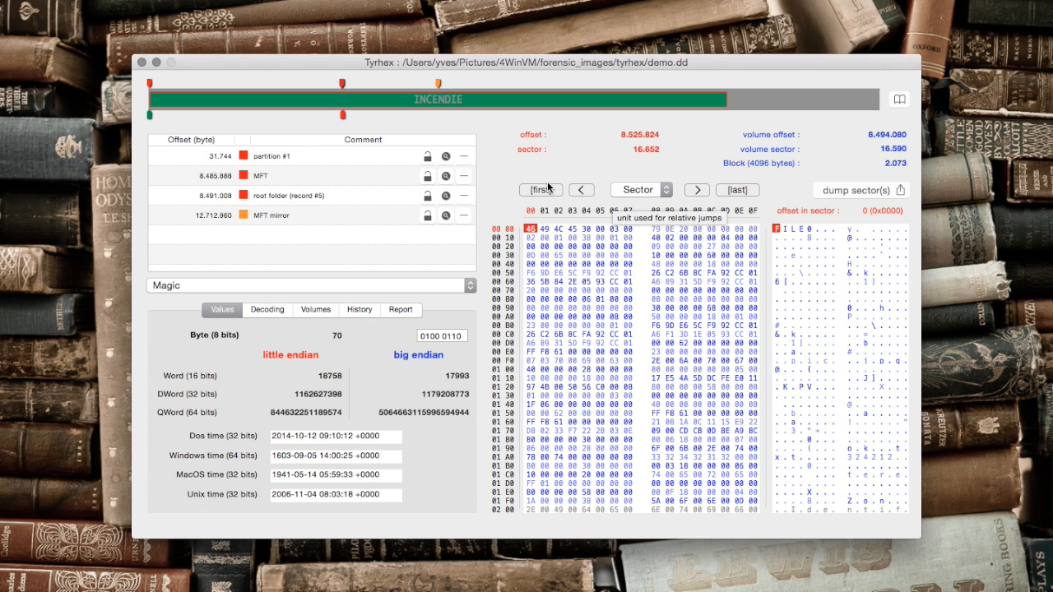
left_click(899, 100)
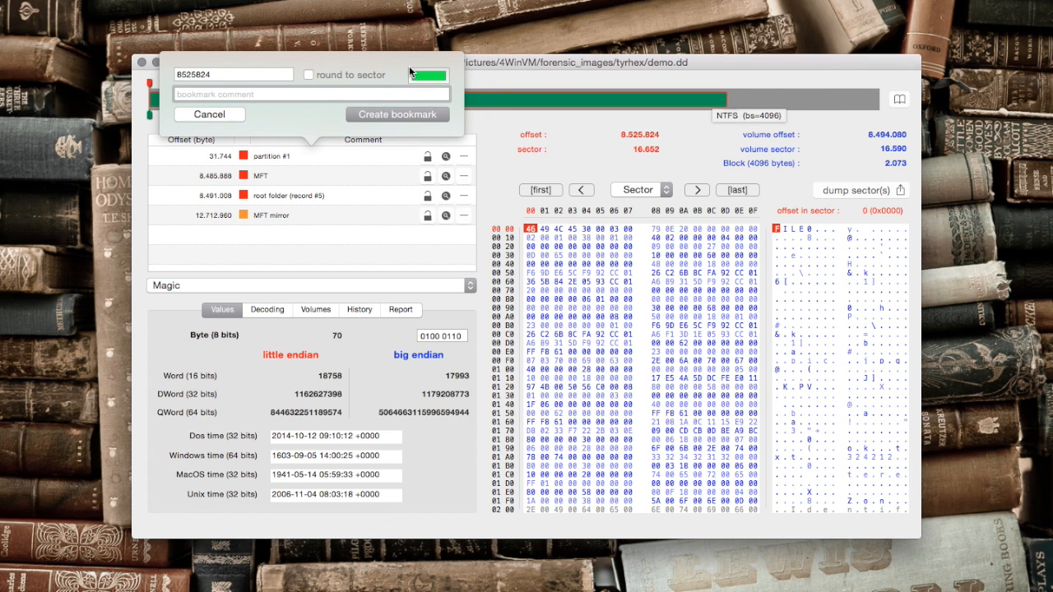
type("intersting")
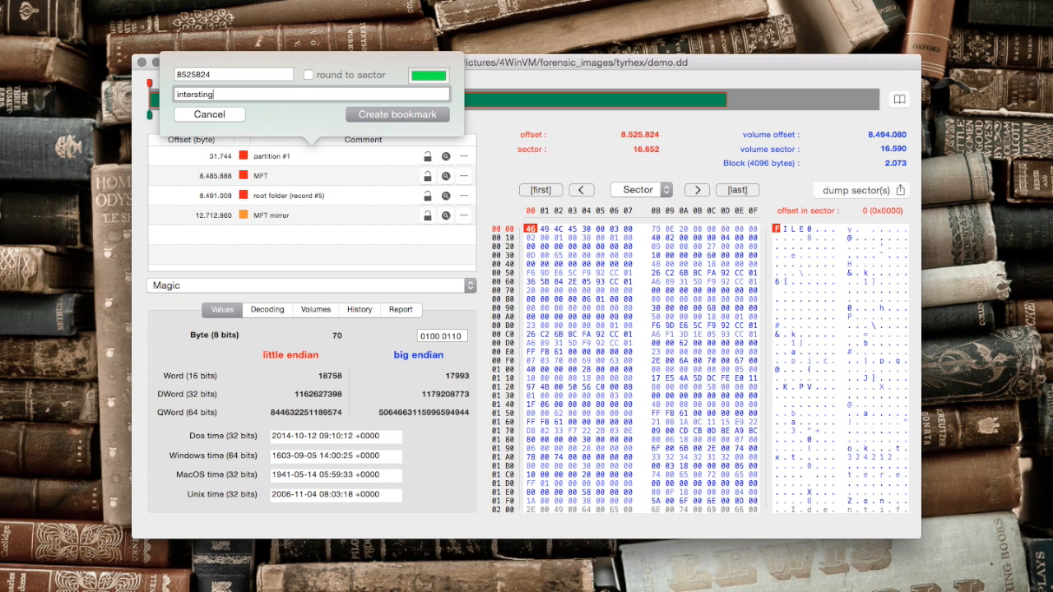
key("BackSpace")
key("BackSpace")
key("BackSpace")
key("BackSpace")
key("BackSpace")
key("BackSpace")
type("esting file : pic.jpg")
- Set the bookmark's colour to Blueberry and create the bookmark
left_click(427, 74)
left_click(313, 325)
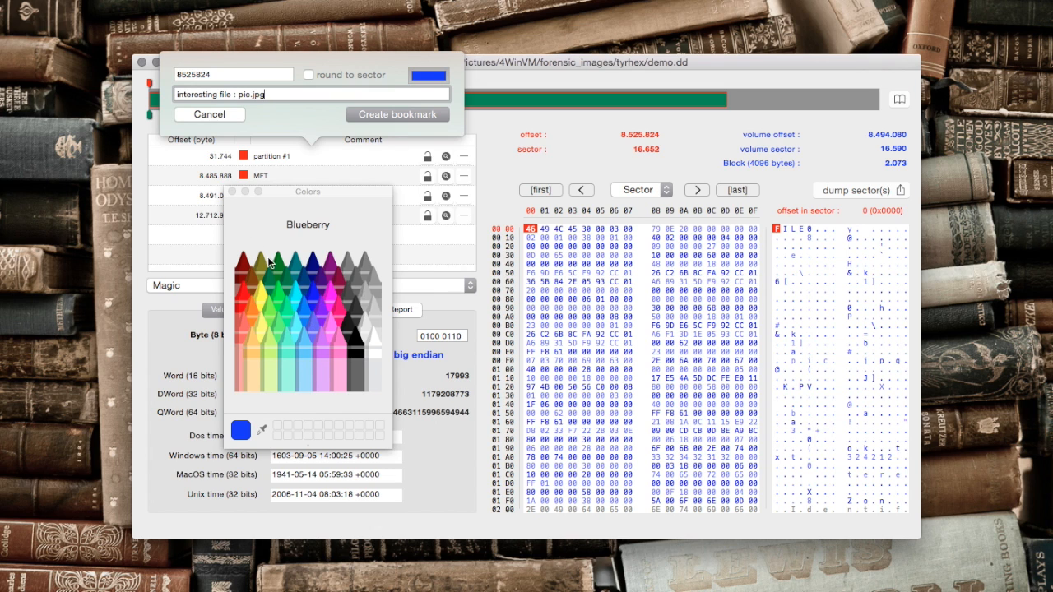
left_click(232, 192)
left_click(387, 115)
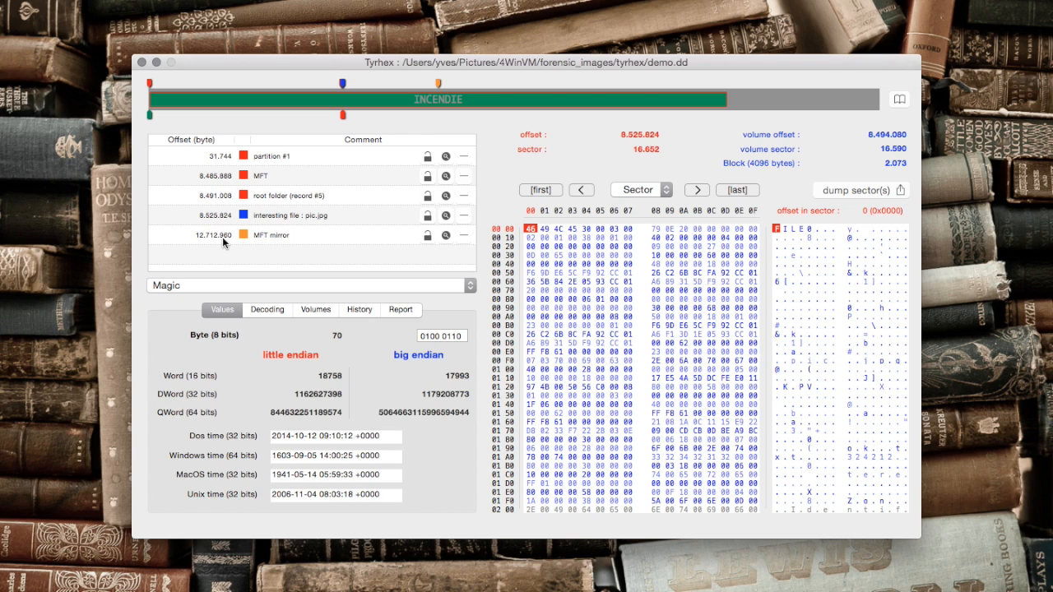
- Switch the bookmark list's offset display to another unit and back to bytes
left_click(204, 138)
left_click(204, 141)
- Revisit history offsets 8526256, 8526304, 8526208 and 8526120, view the volume list and return to the decoded values
left_click(360, 309)
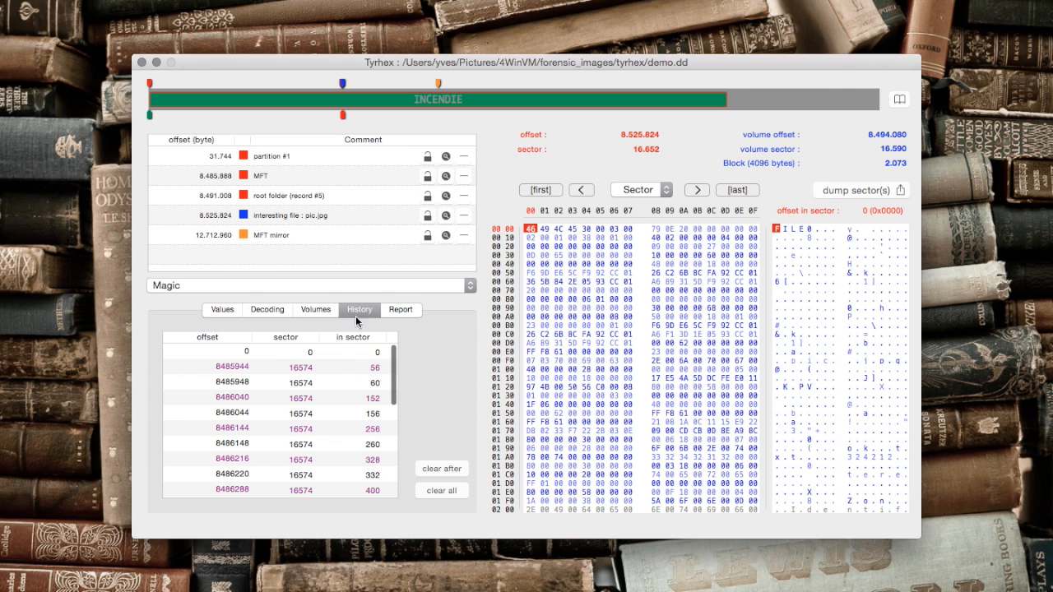
left_click_drag(394, 379, 395, 470)
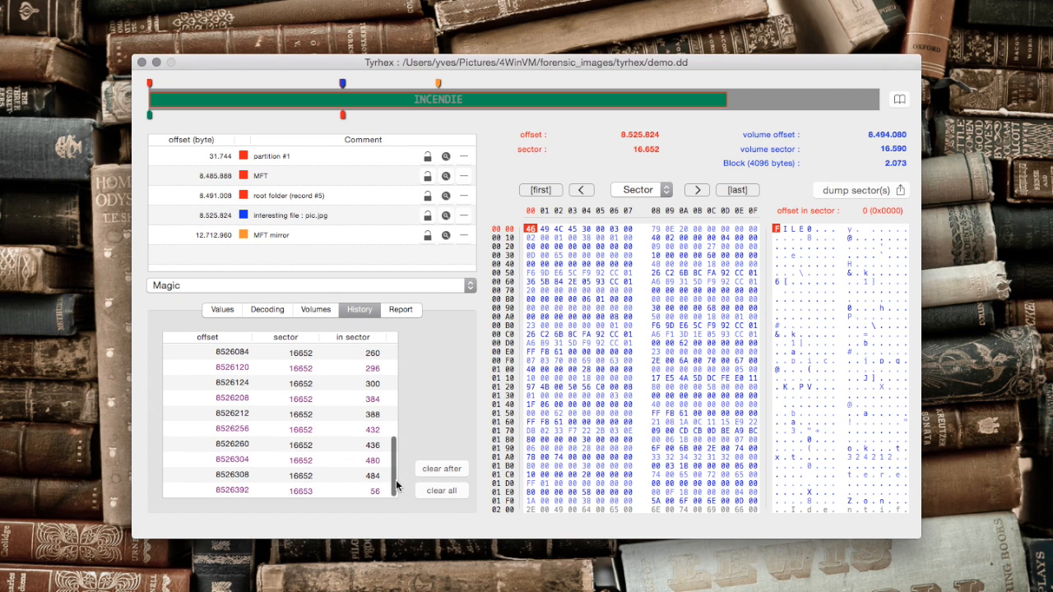
left_click(244, 428)
left_click(245, 458)
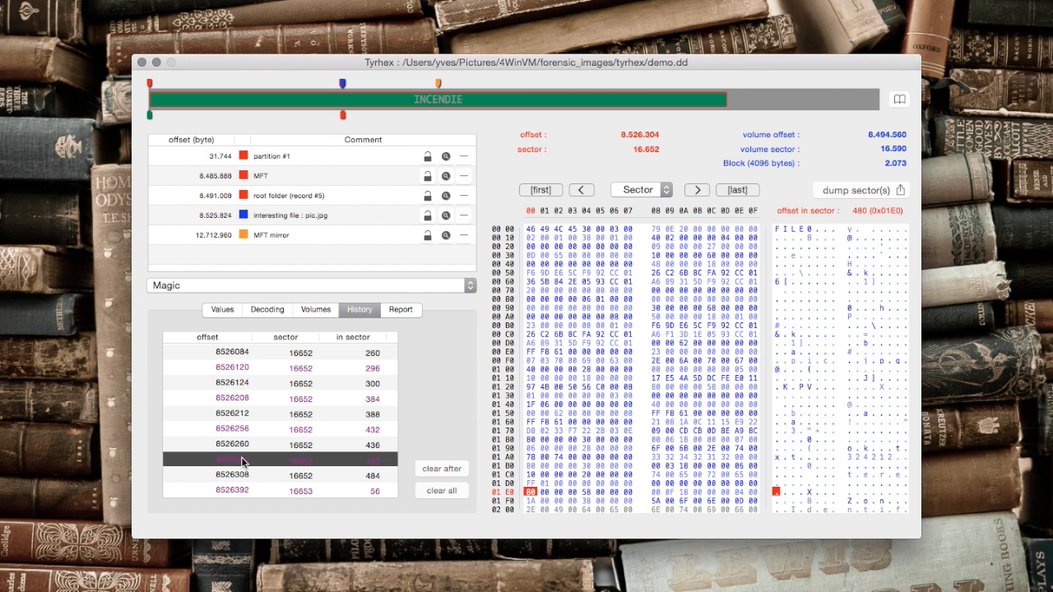
left_click(240, 400)
left_click(239, 368)
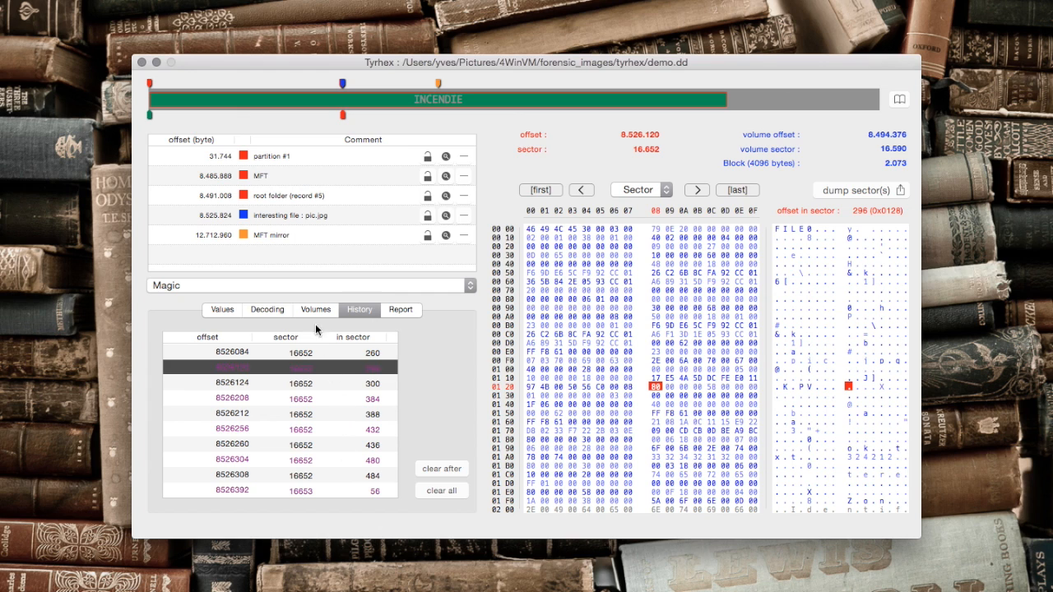
left_click(309, 309)
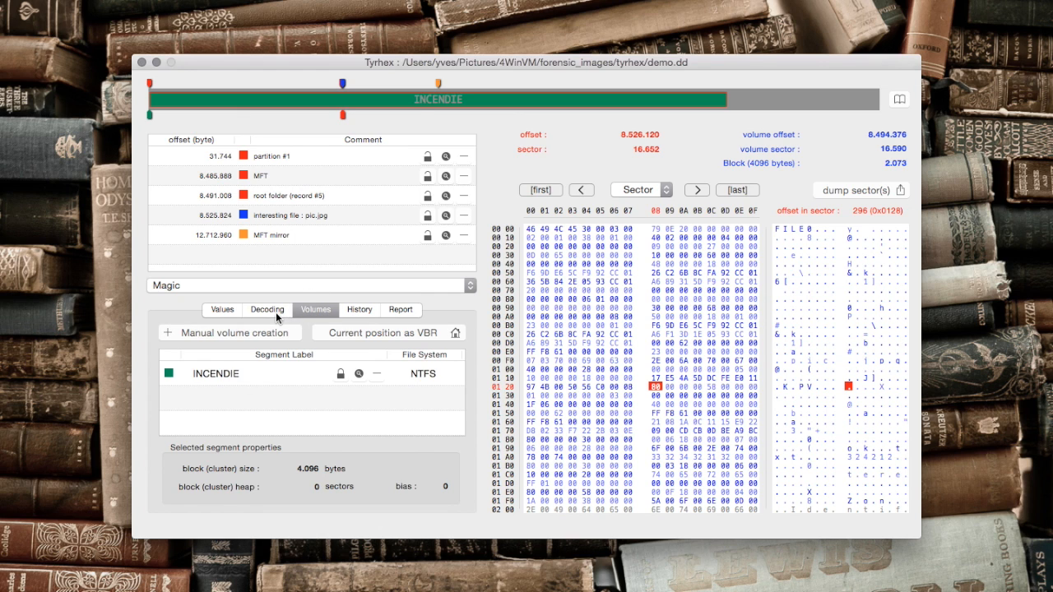
left_click(226, 314)
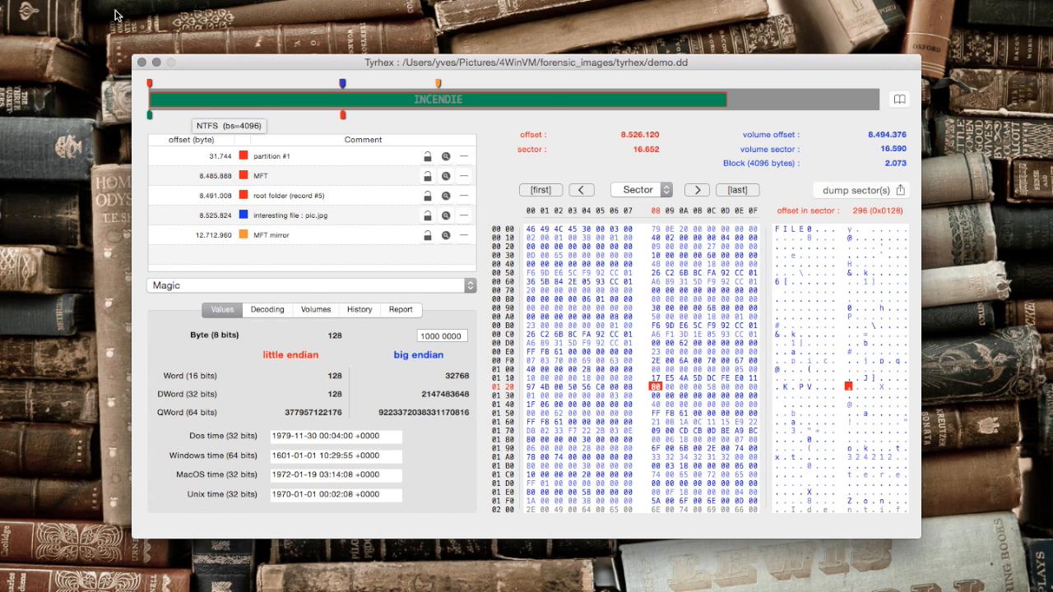
- Save the Tyrhex case as demo.thx in the tyrhex folder
key("super+o")
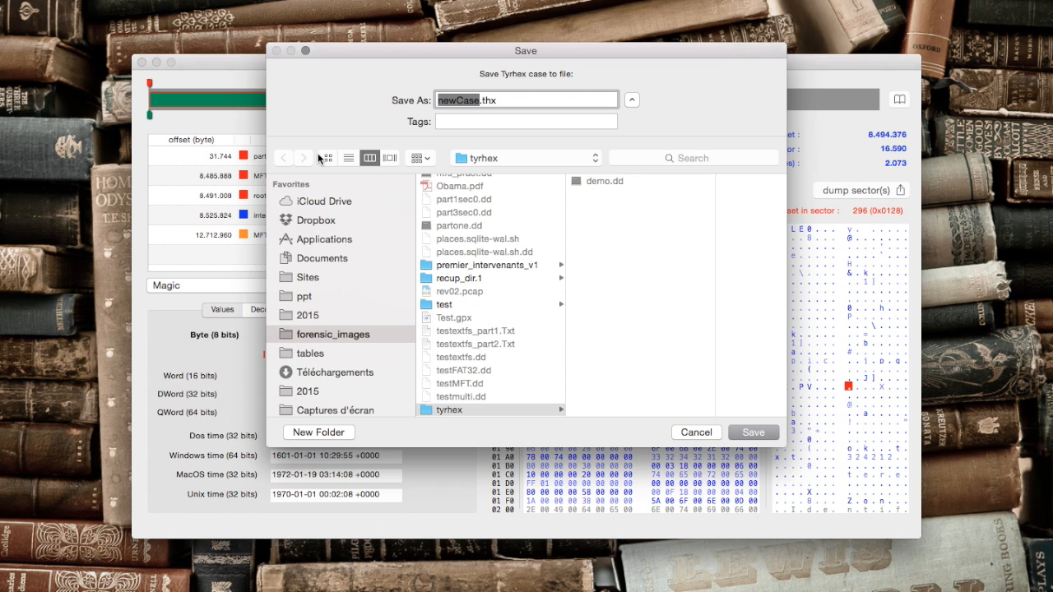
type("demo")
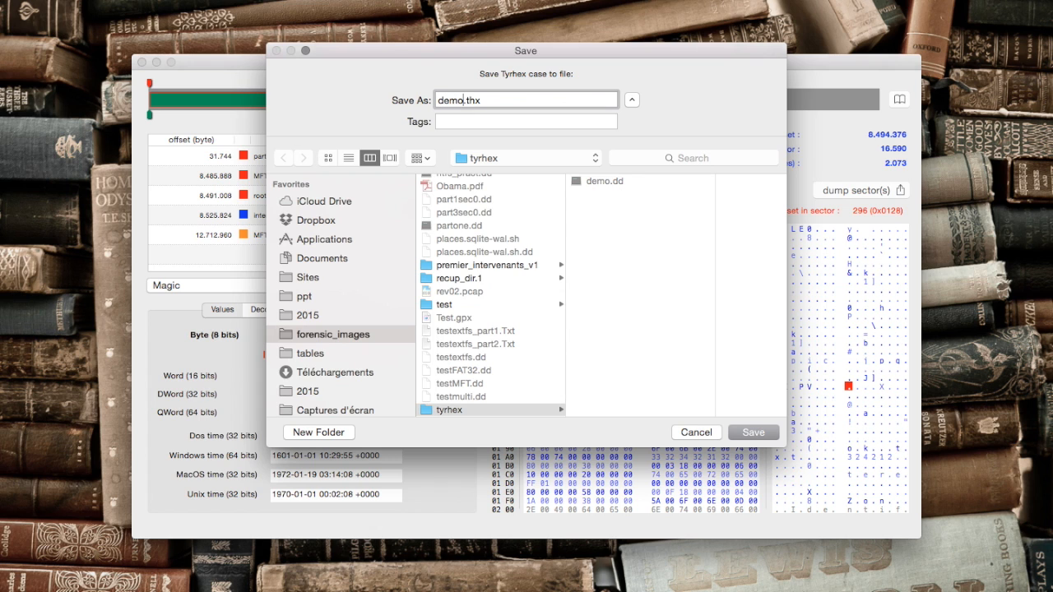
key("Return")
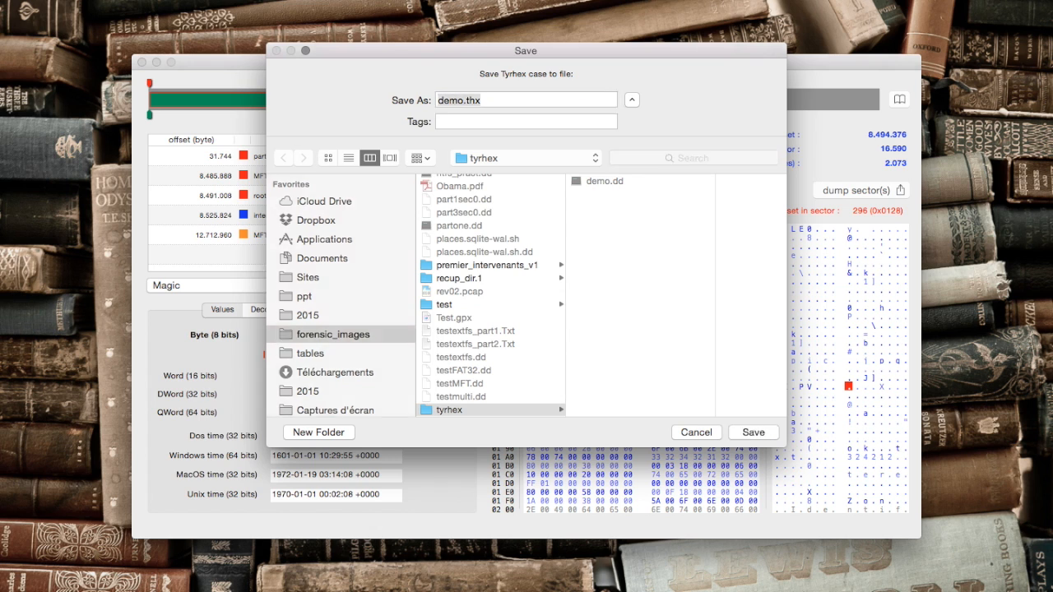
key("Return")
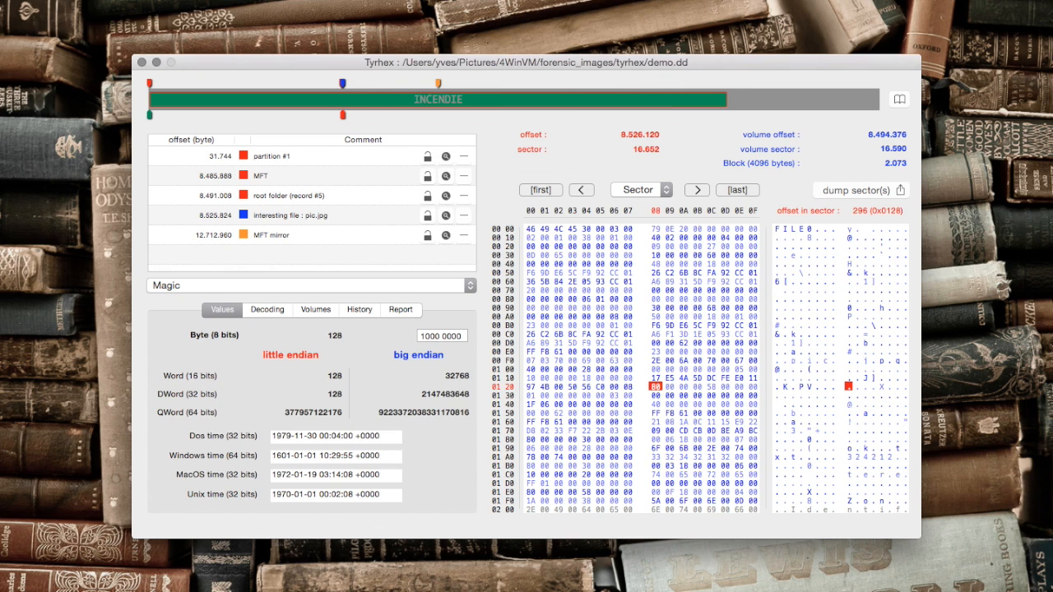